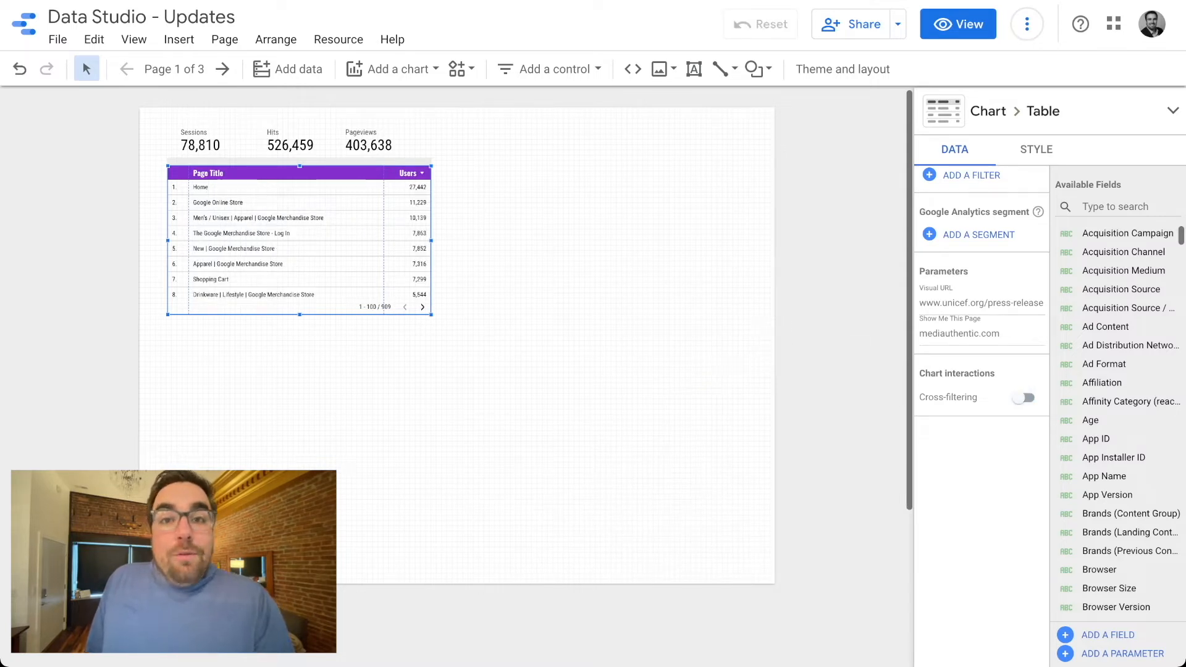
Enable cross-filtering on the Page Title table and filter by the Men's / Unisex, Log In and New store rows
left_click(1024, 398)
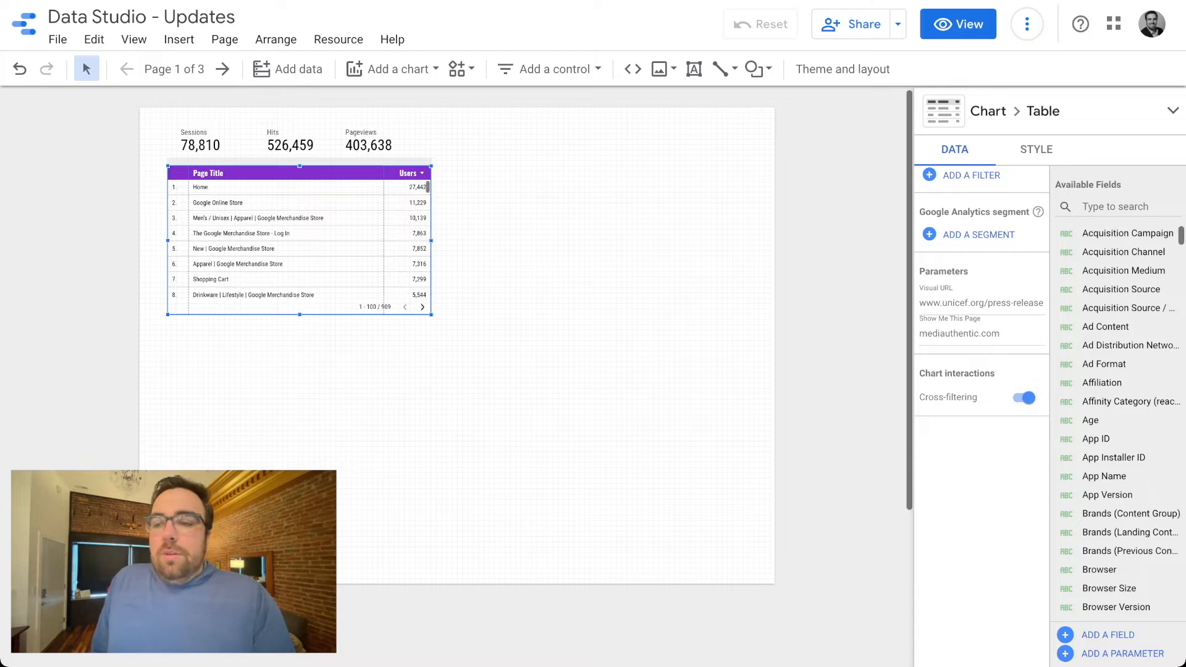
left_click(258, 218)
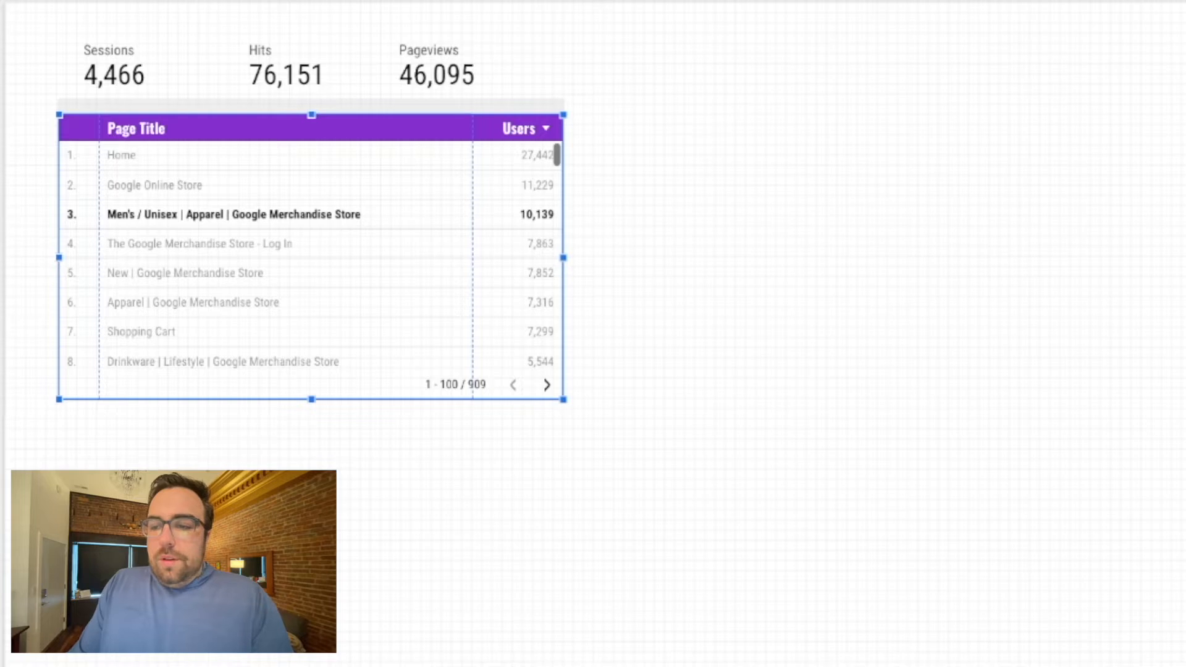
left_click(202, 243, "ctrl")
left_click(185, 272, "ctrl")
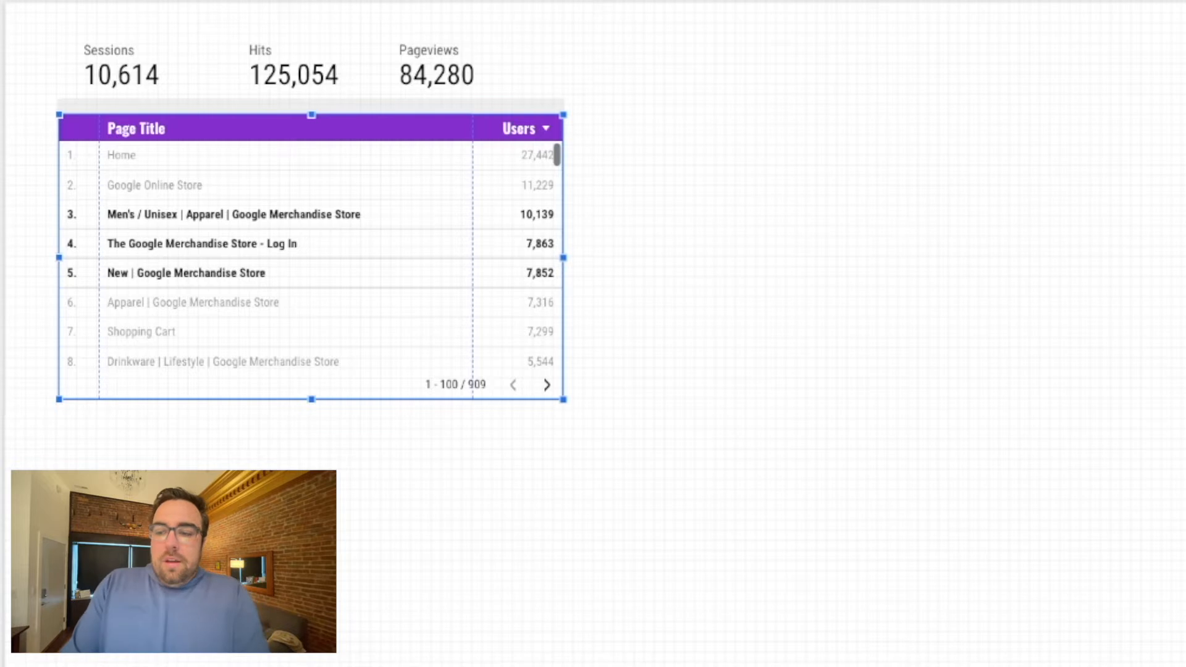
key("Escape")
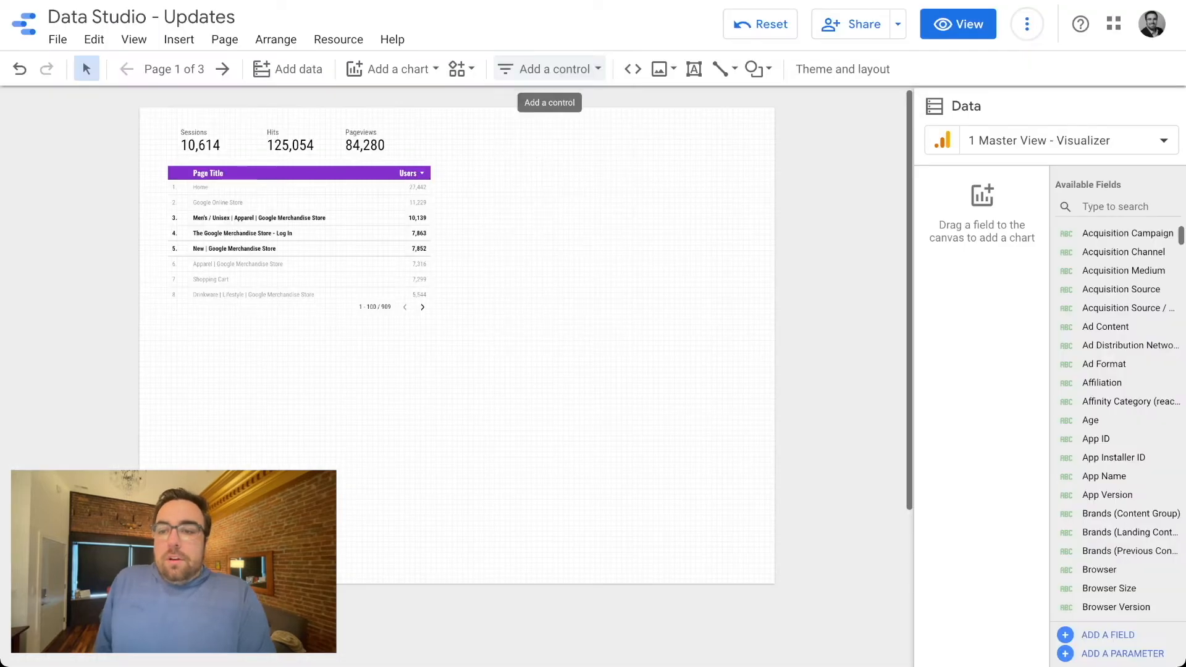
Add a fixed-size list control for Page Title in the empty area beside the table
left_click(554, 69)
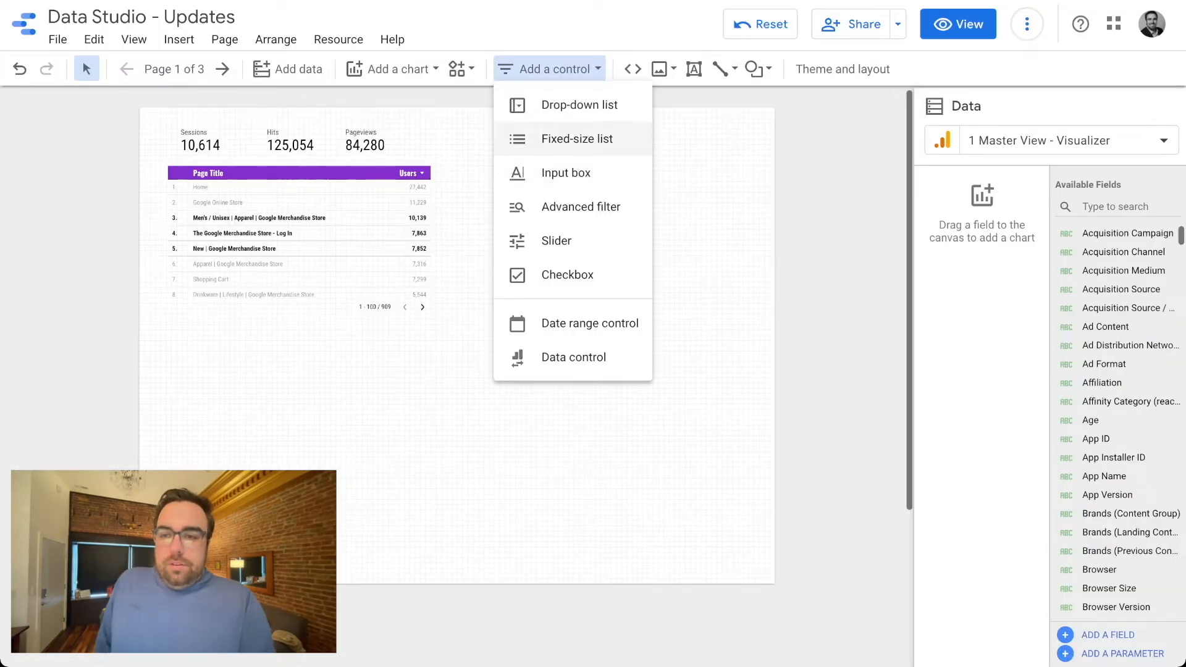
left_click(577, 139)
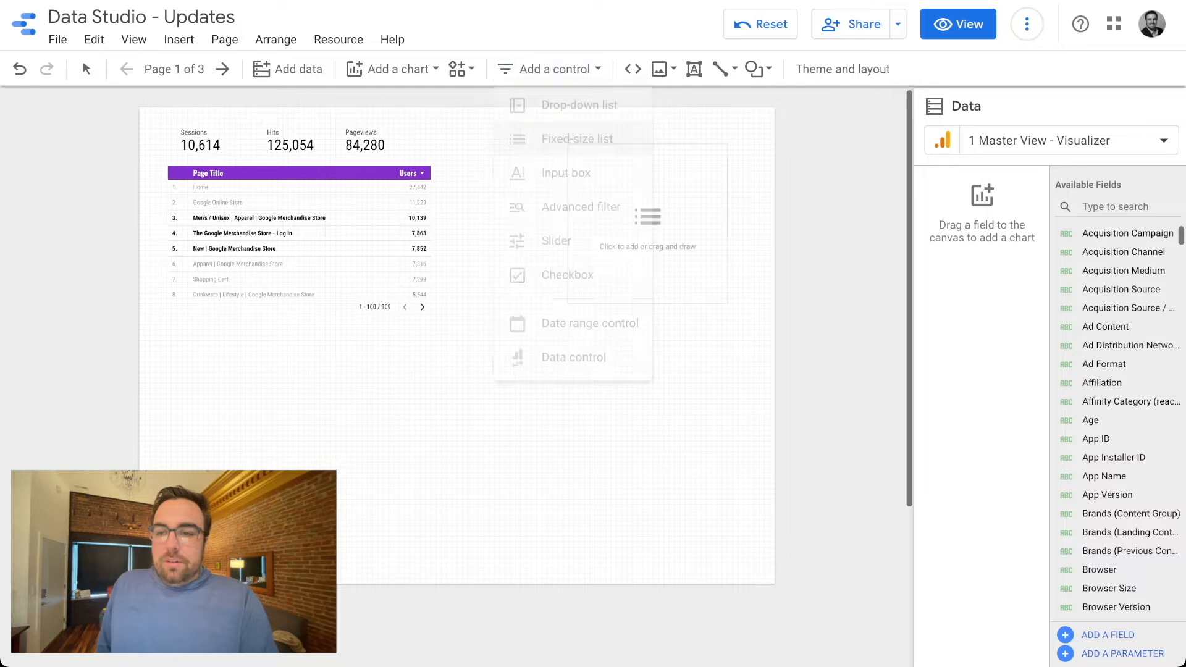
left_click(504, 182)
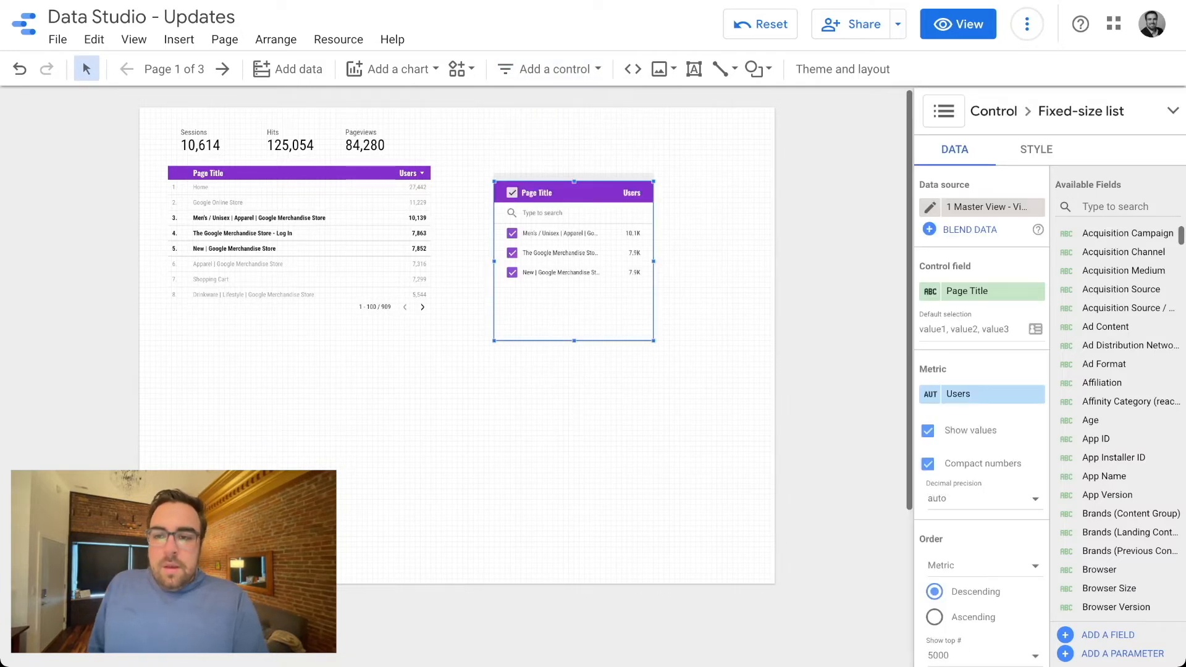
scroll(982, 293, "down", 1)
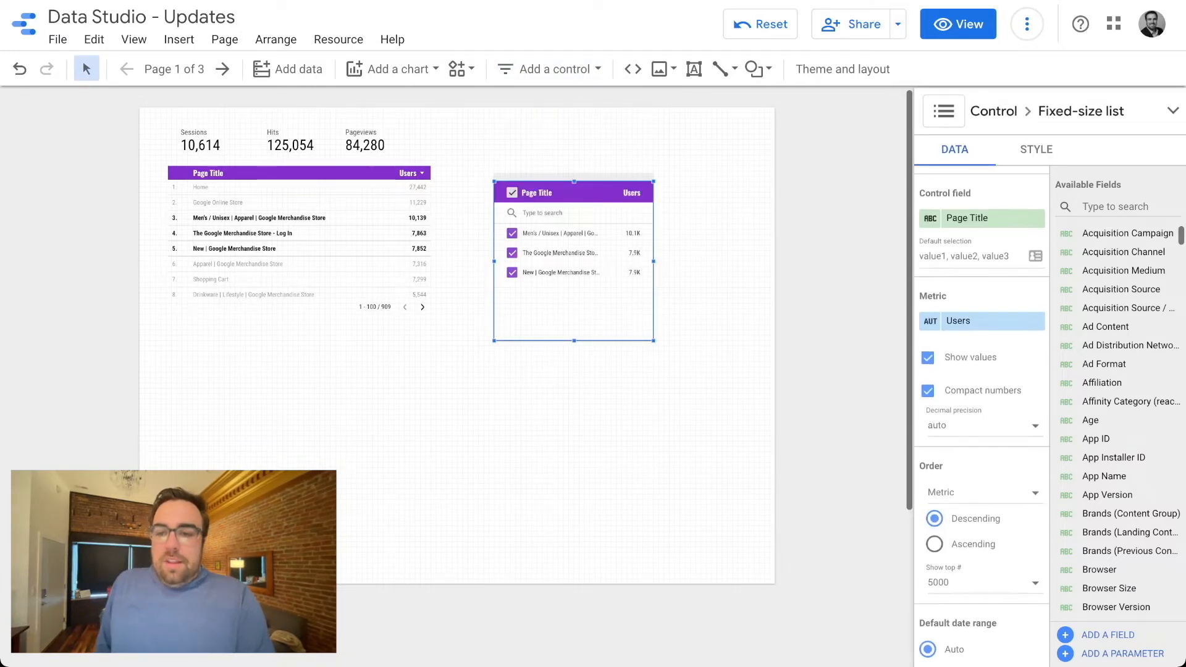
Filter the list control to only New | Google Merchandise Store and delete the control from the page
left_click(512, 233)
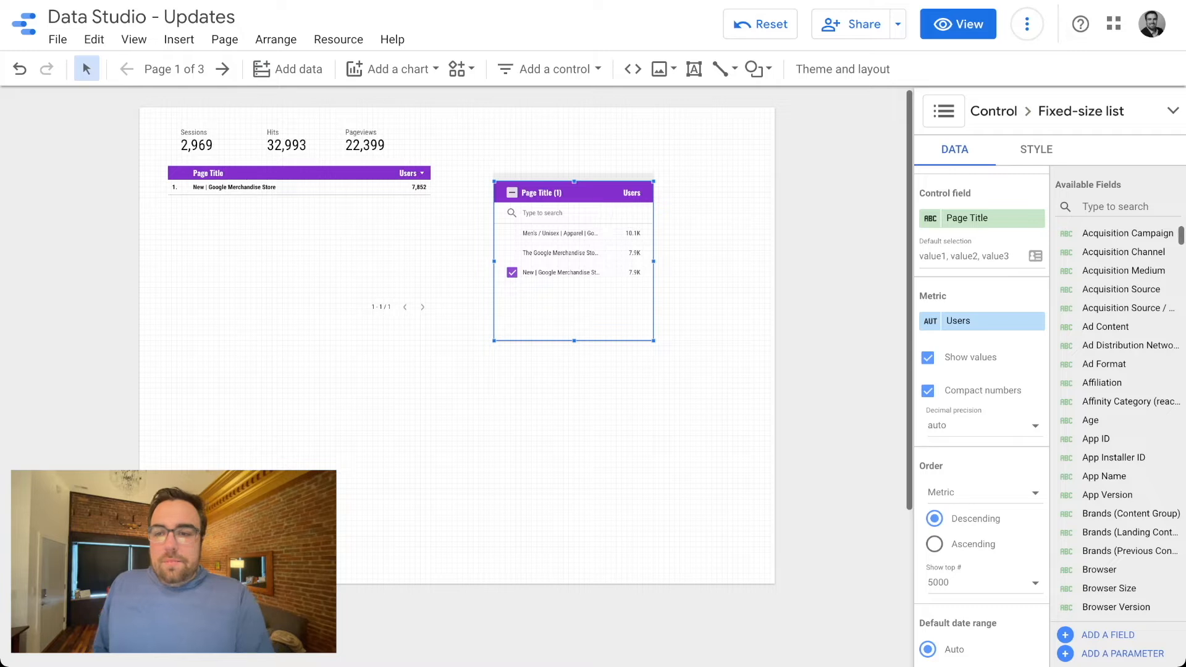
key("Delete")
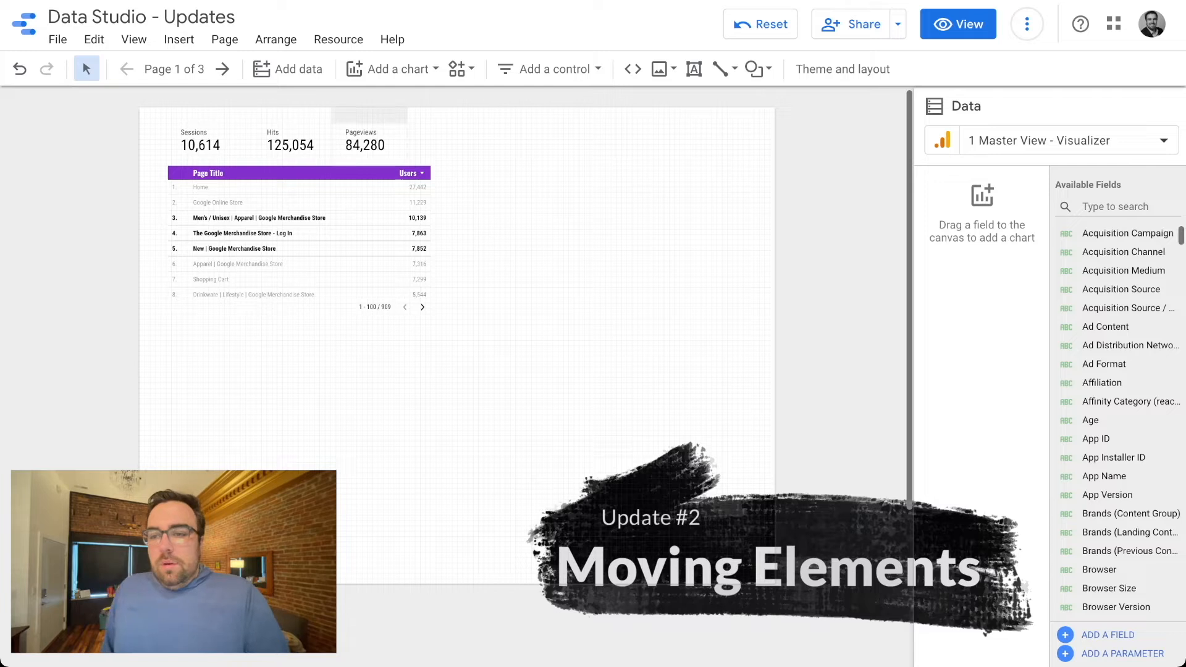
Rearrange the scorecards above the table into the order Hits, Pageviews, Sessions
left_click_drag(364, 141, 378, 141)
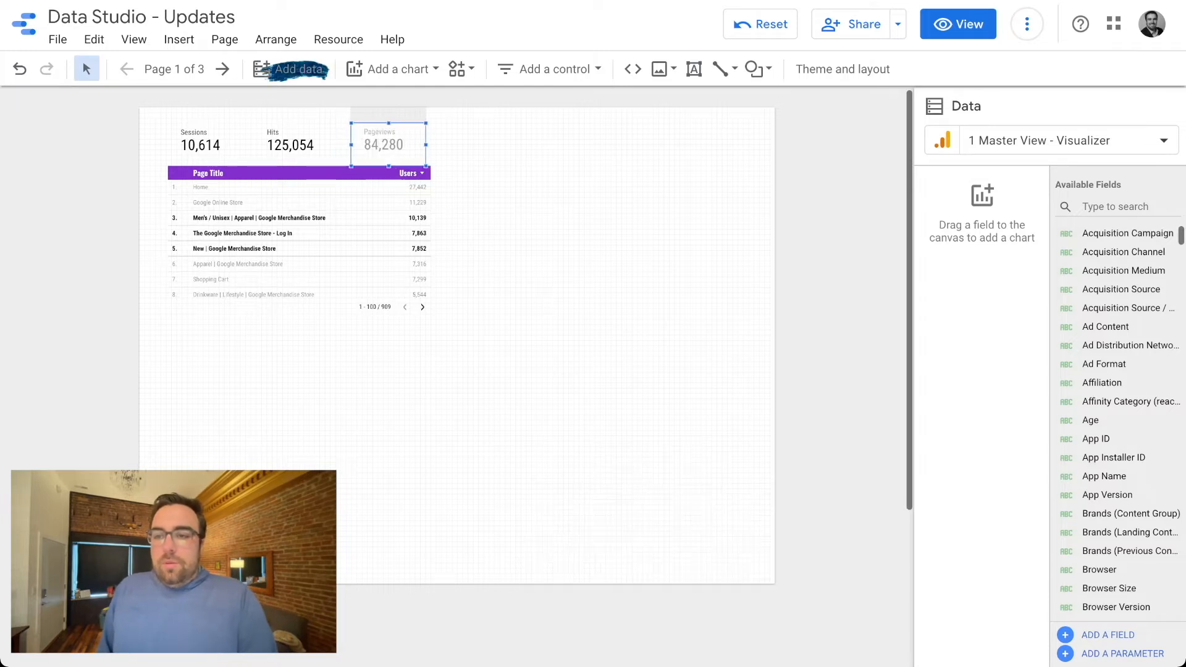
left_click(291, 144)
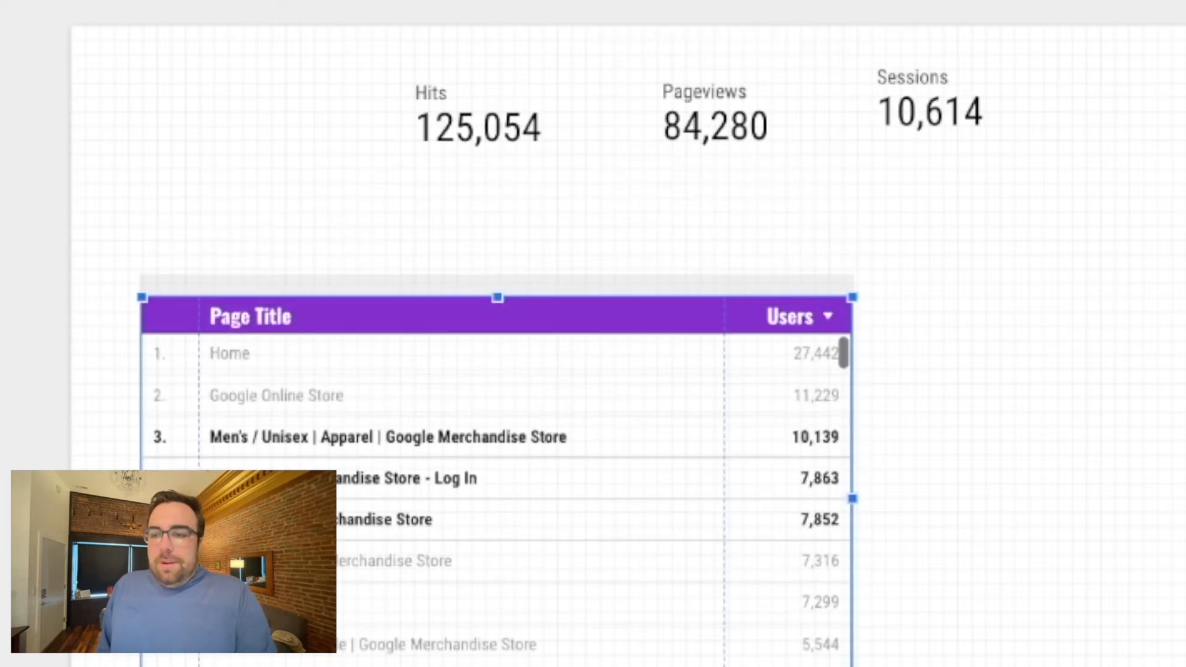
Reposition the table just below the scorecards and cross-filter by only the Men's / Unisex | Apparel | Google Merchandise Store row
left_click_drag(497, 437, 726, 436)
left_click(618, 437)
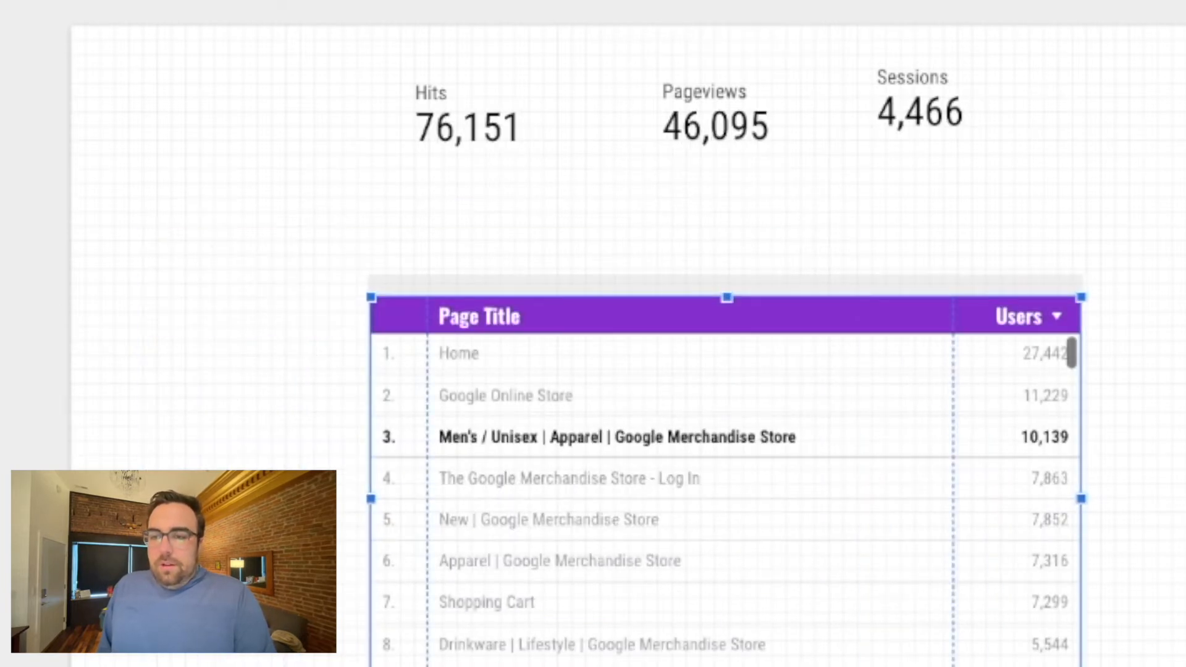
left_click(247, 309)
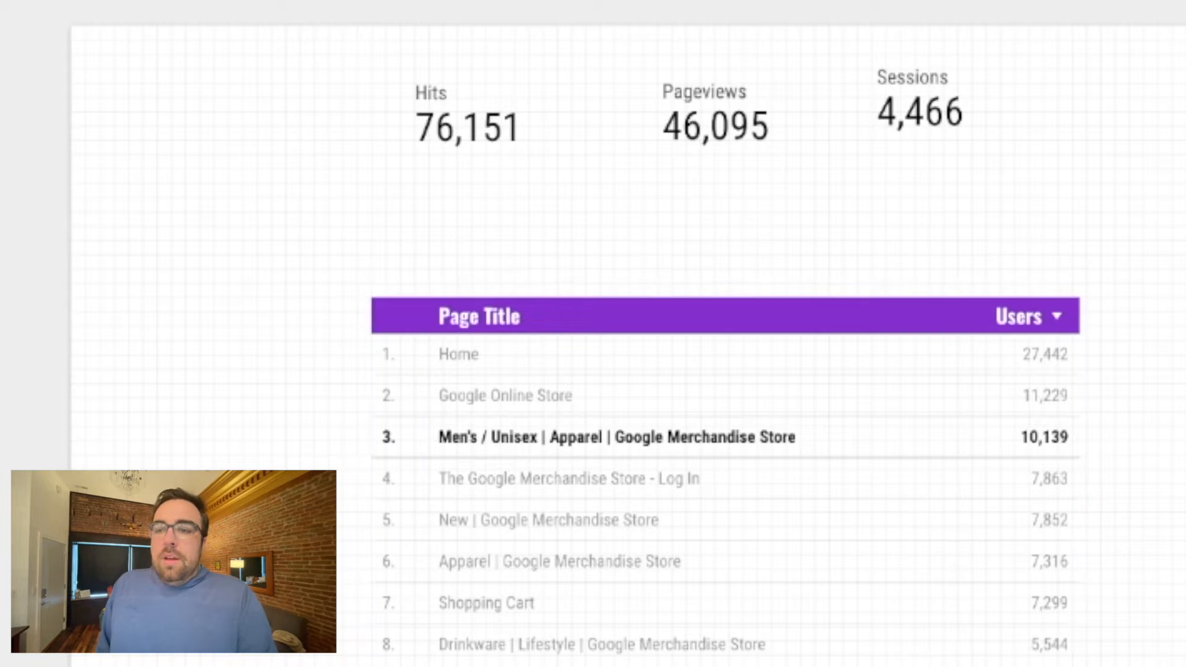
left_click_drag(726, 437, 497, 337)
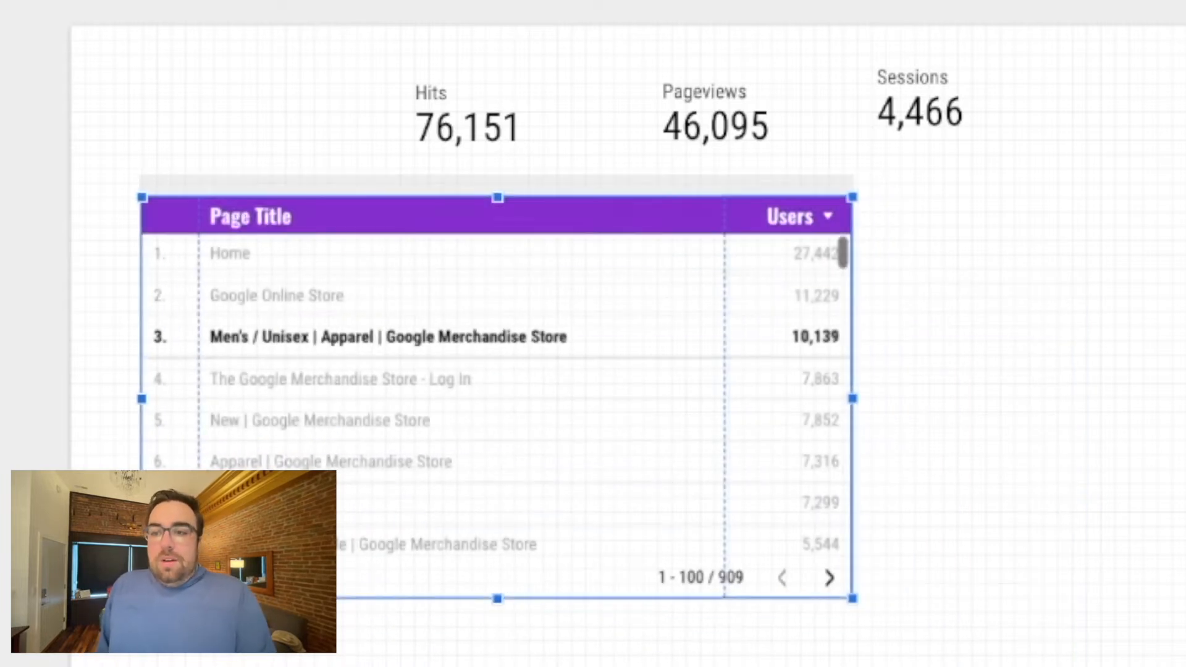
Shift the three scorecards left above the table and align the Sessions scorecard with the other two
left_click_drag(1173, 28, 245, 154)
left_click(1174, 55)
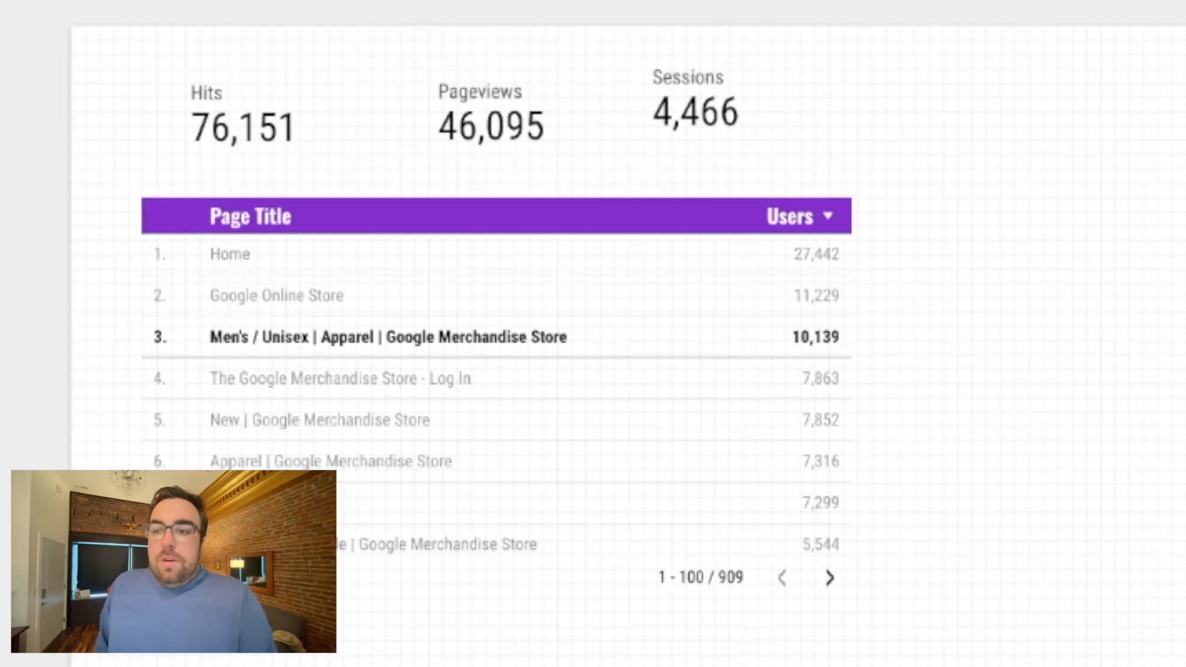
left_click_drag(695, 111, 691, 126)
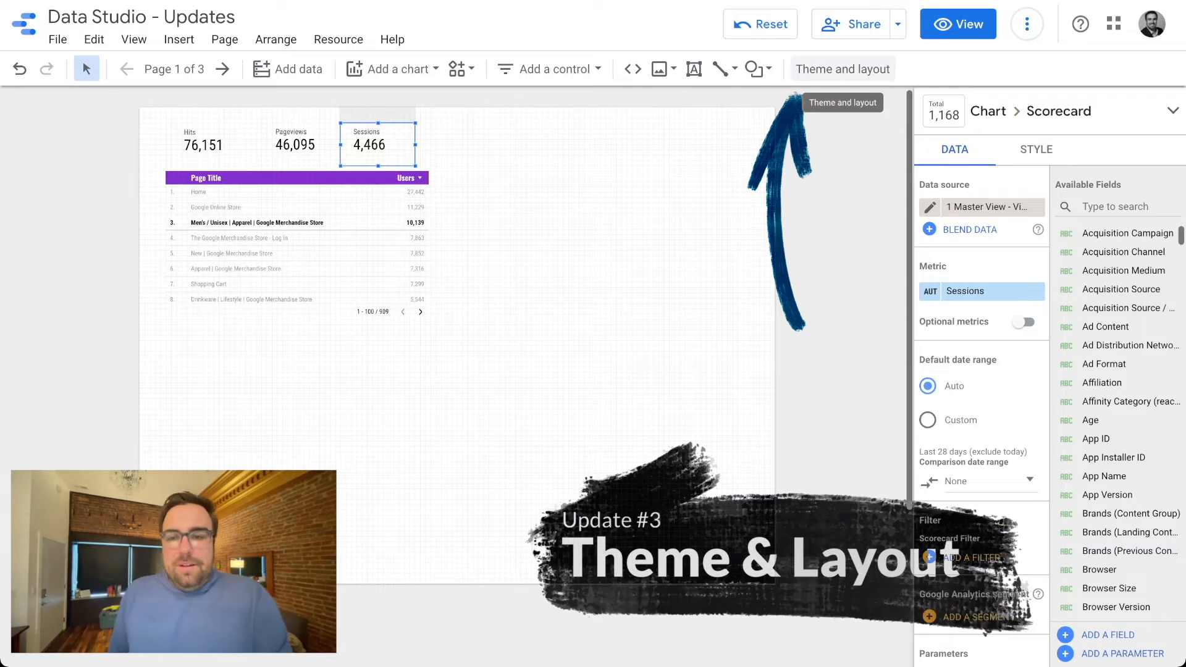
Open the report's layout settings and review the available navigation types without changing the selection
left_click(842, 68)
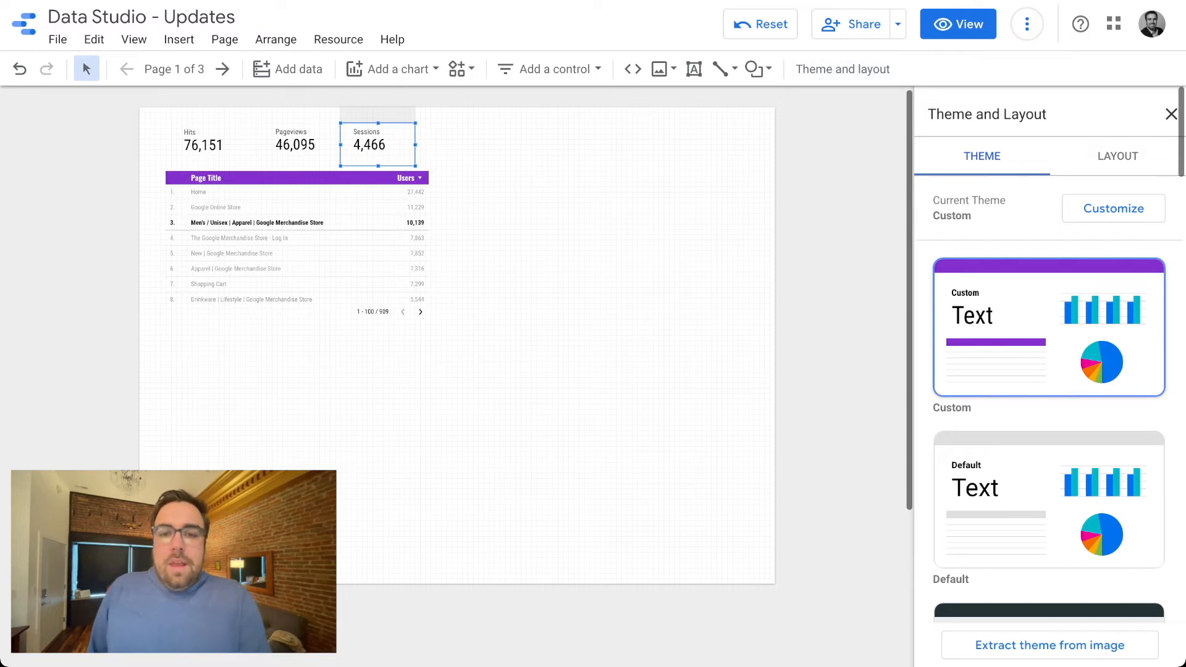
left_click(1118, 156)
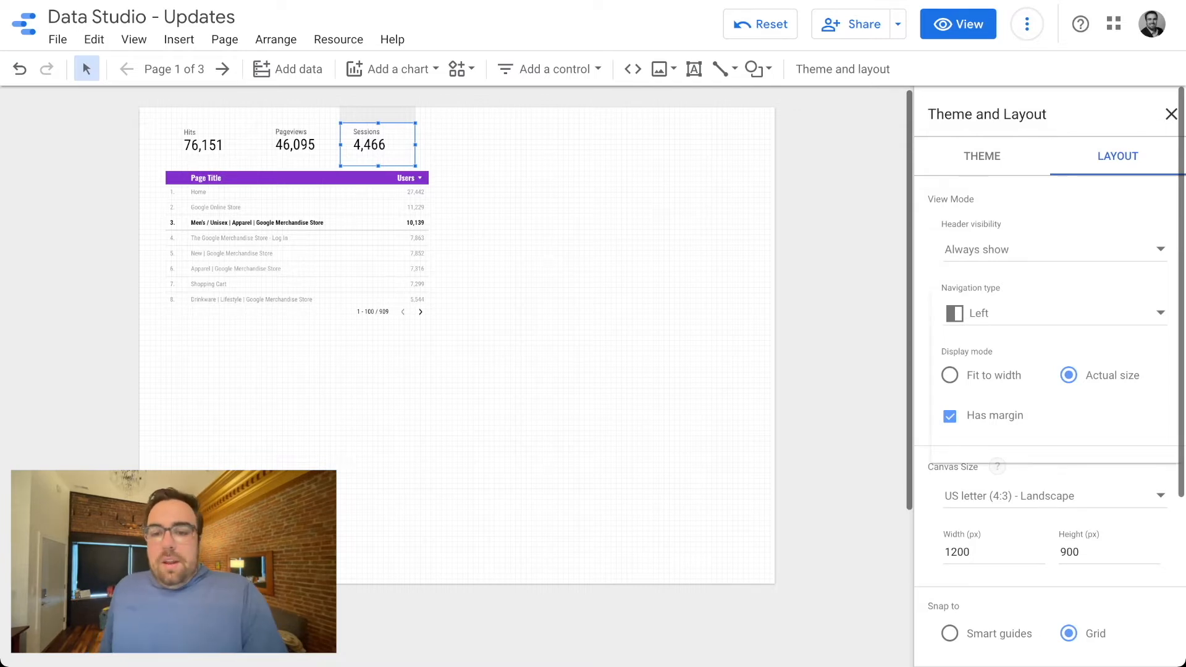
left_click(1050, 313)
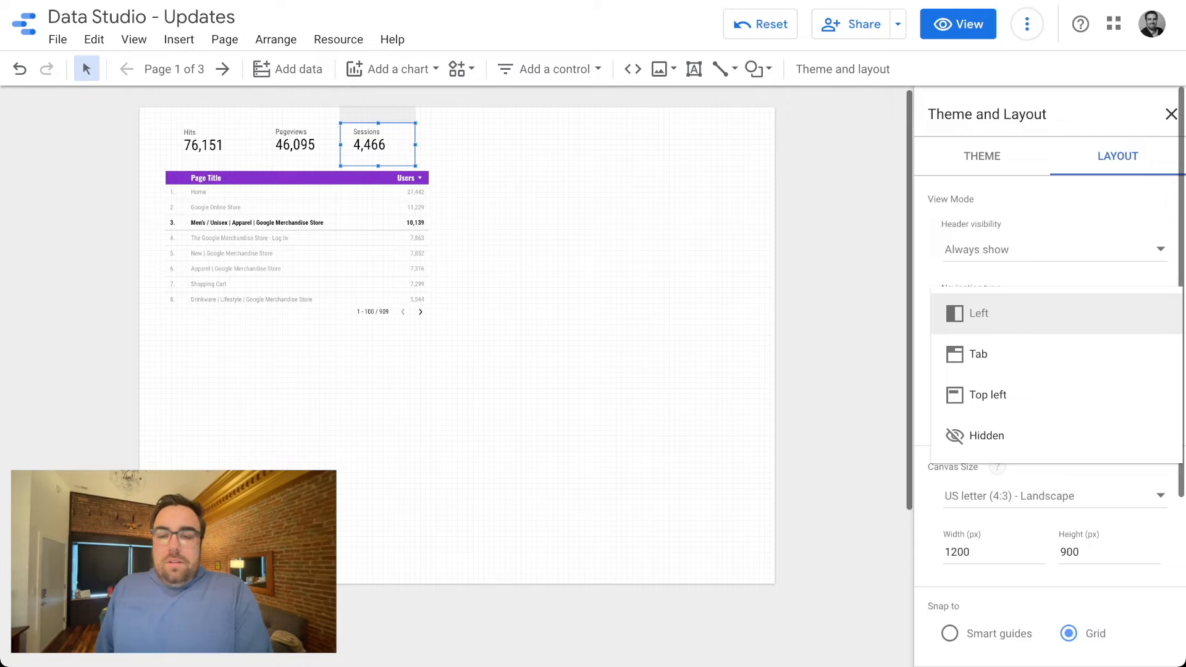
key("Escape")
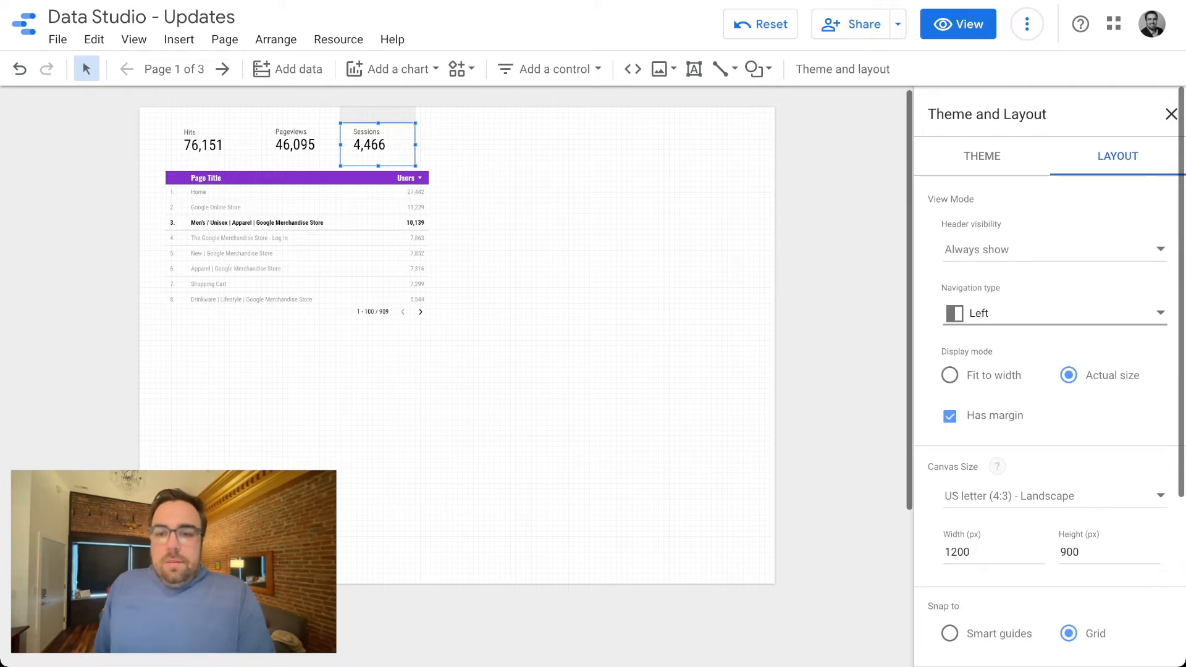
Preview the report in view mode to examine its page and section navigation, and return to editing
left_click(958, 24)
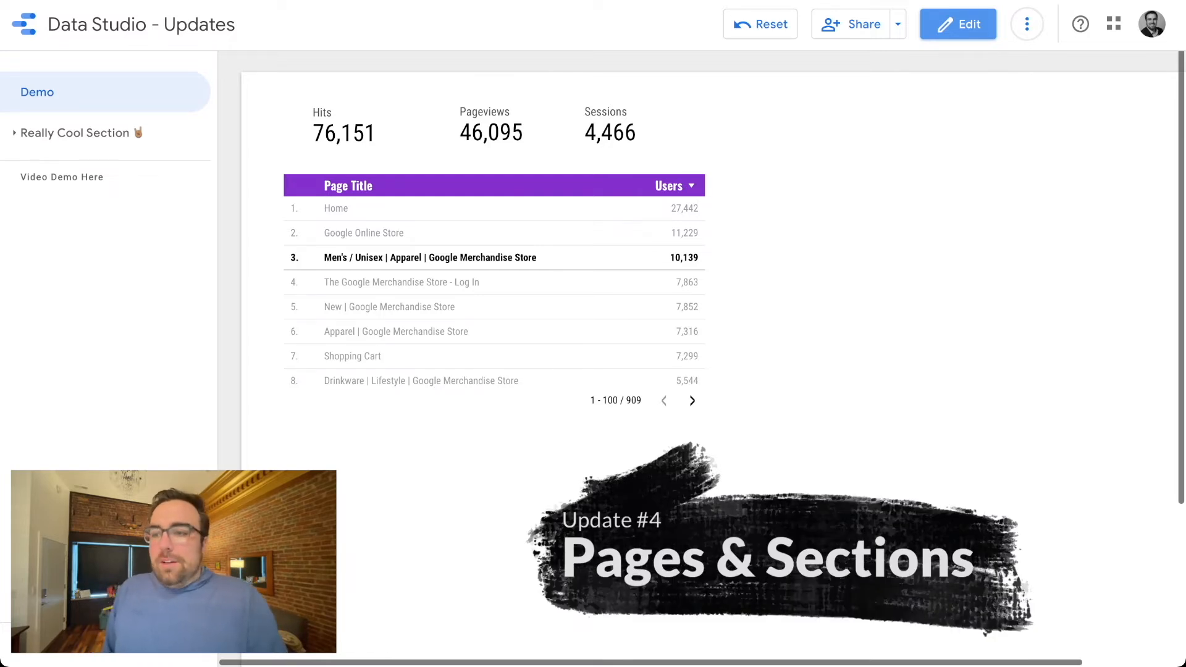
double_click(38, 133)
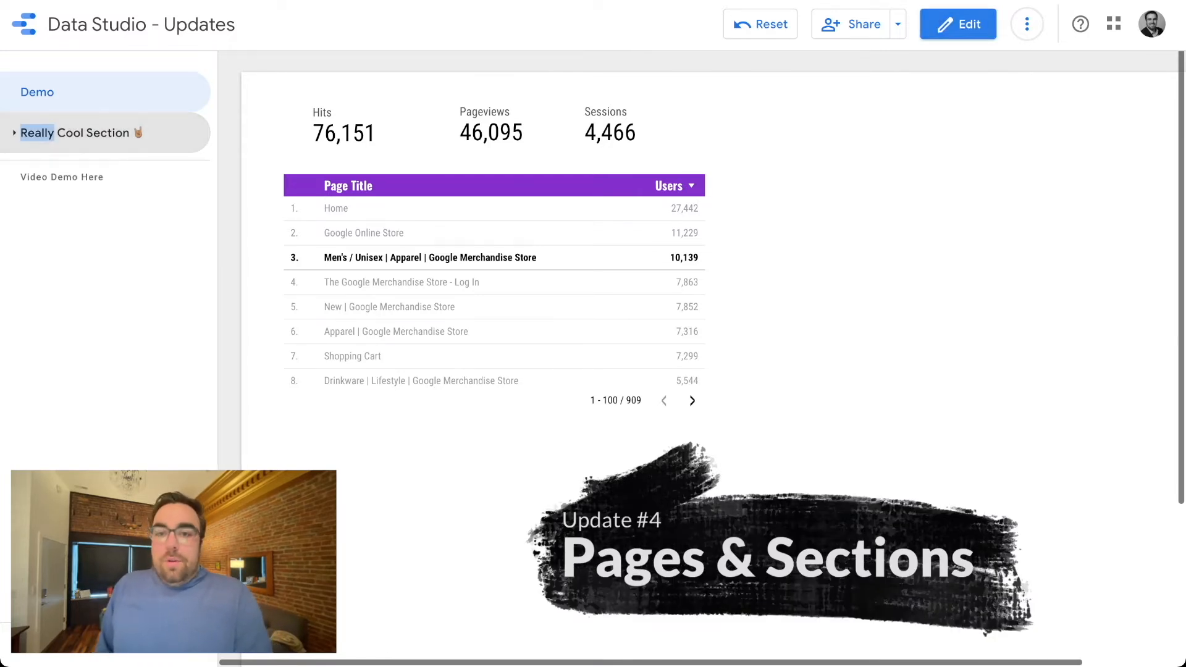
left_click(958, 24)
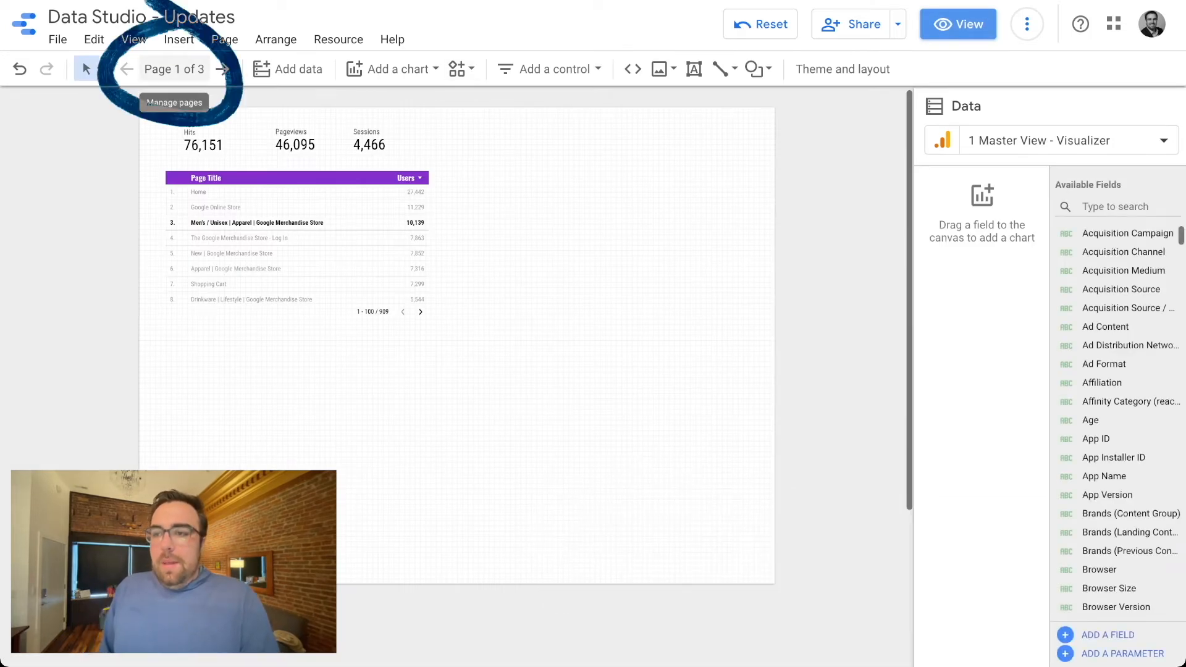
Open the report pages list and open the Demo page's name for editing, keeping the name as it is
left_click(175, 68)
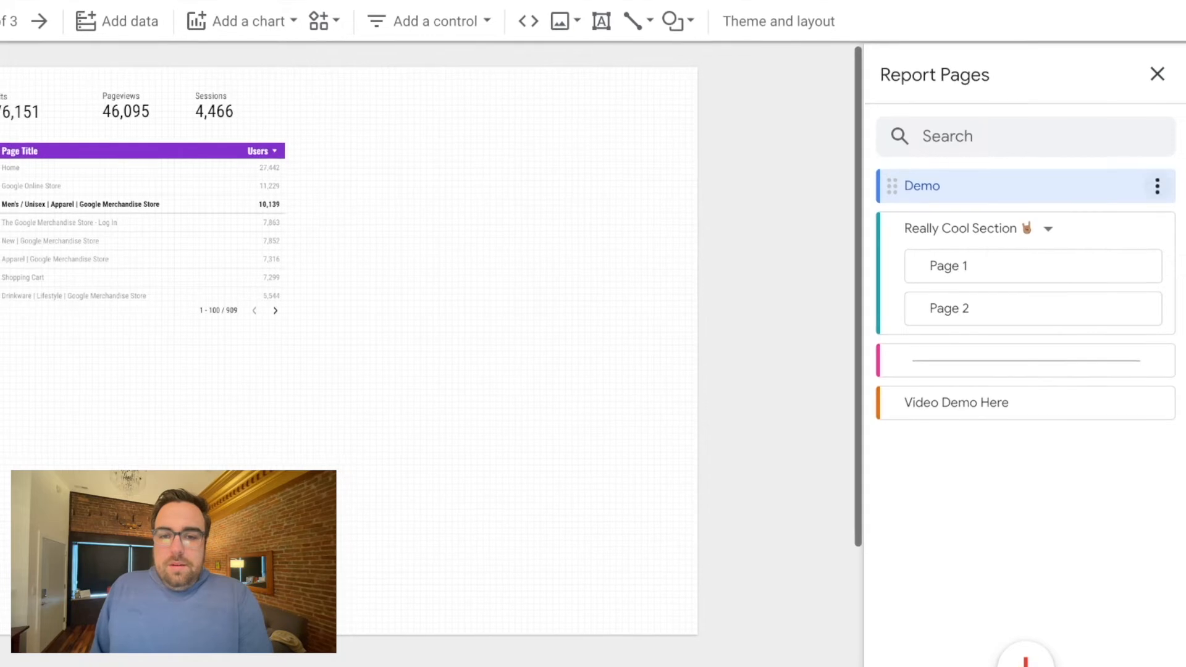
left_click(1156, 185)
left_click(1068, 201)
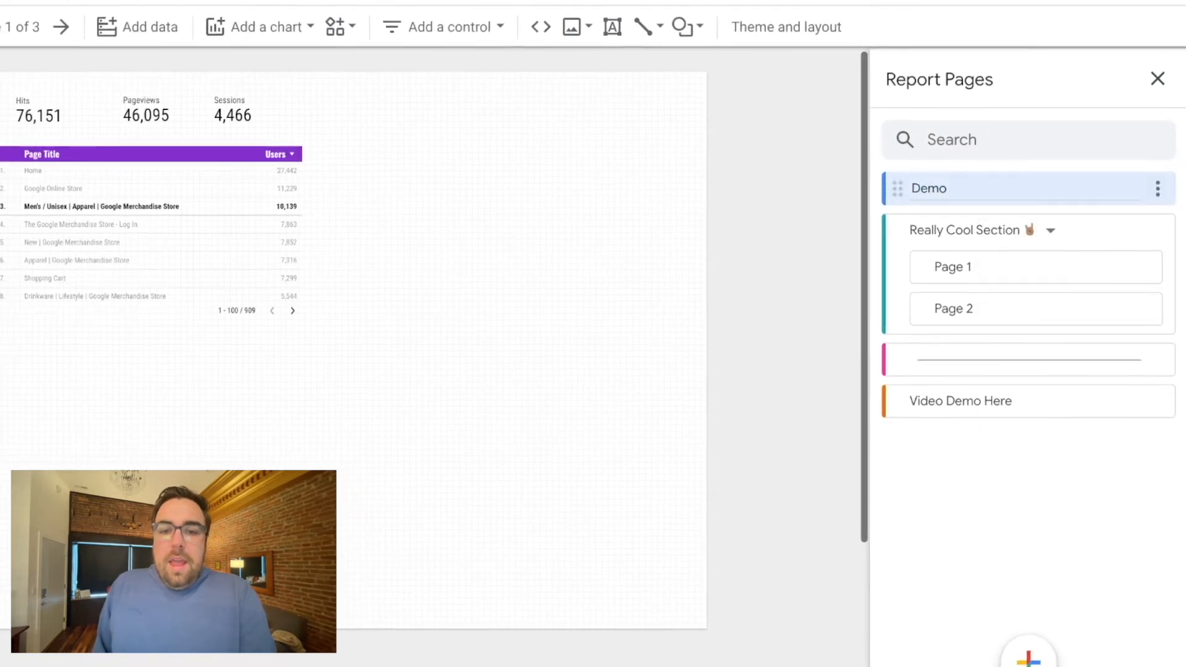
key("Return")
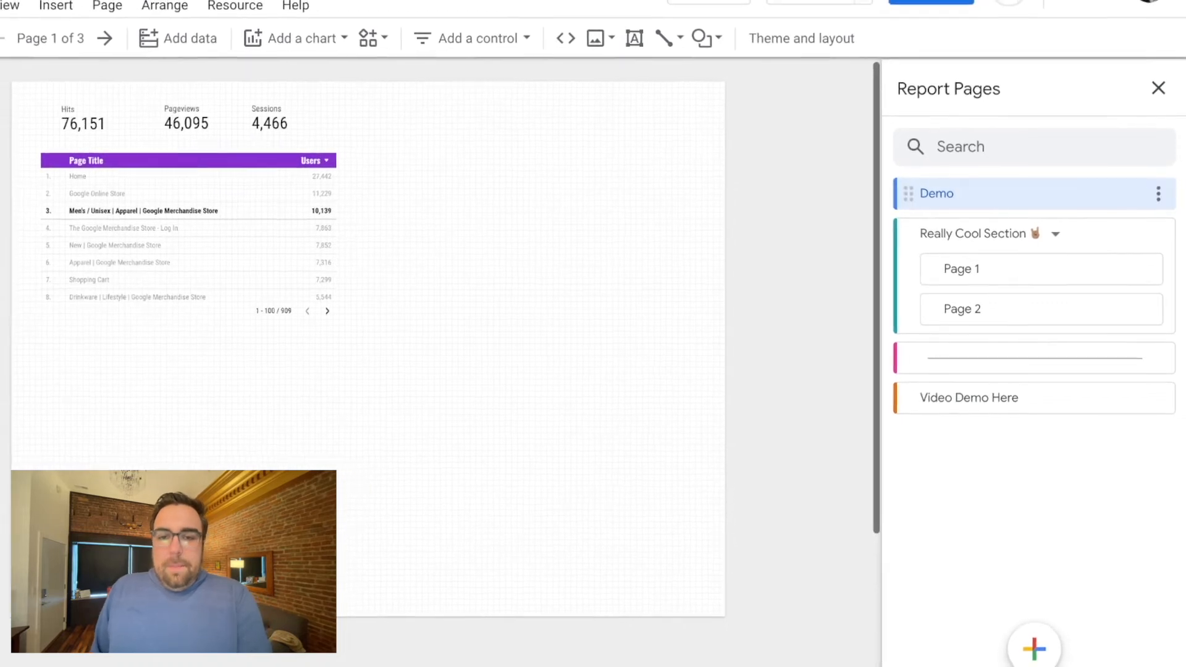
Set the Demo page's icon to Stacked Bar Chart
left_click(1158, 194)
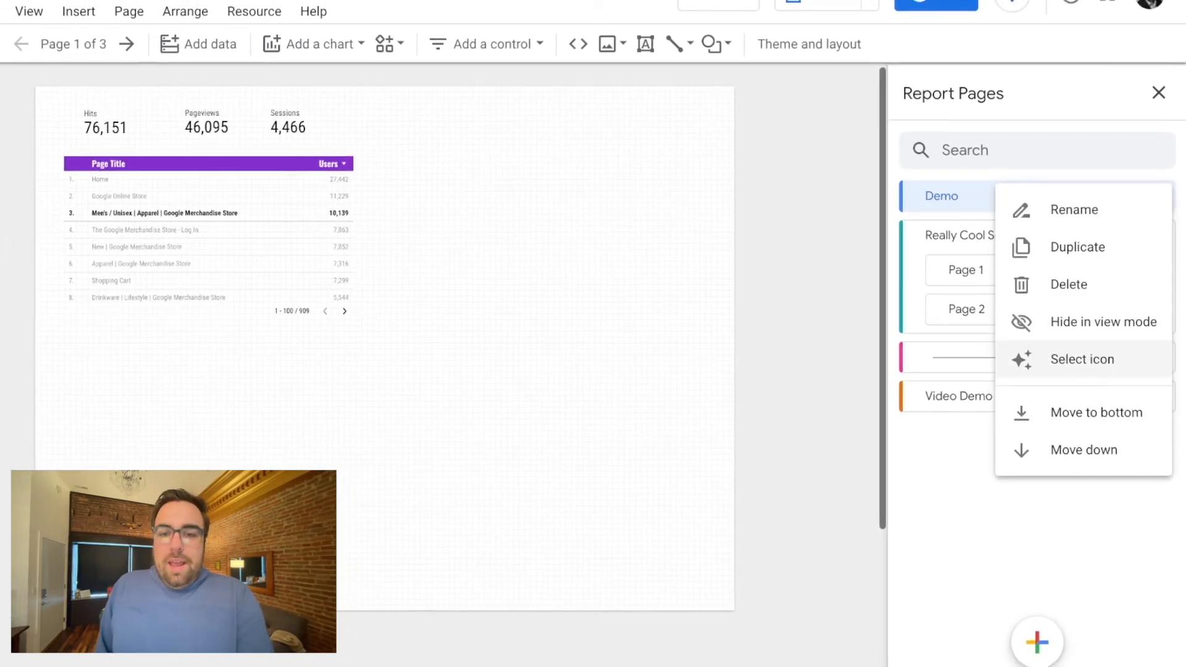
left_click(1082, 359)
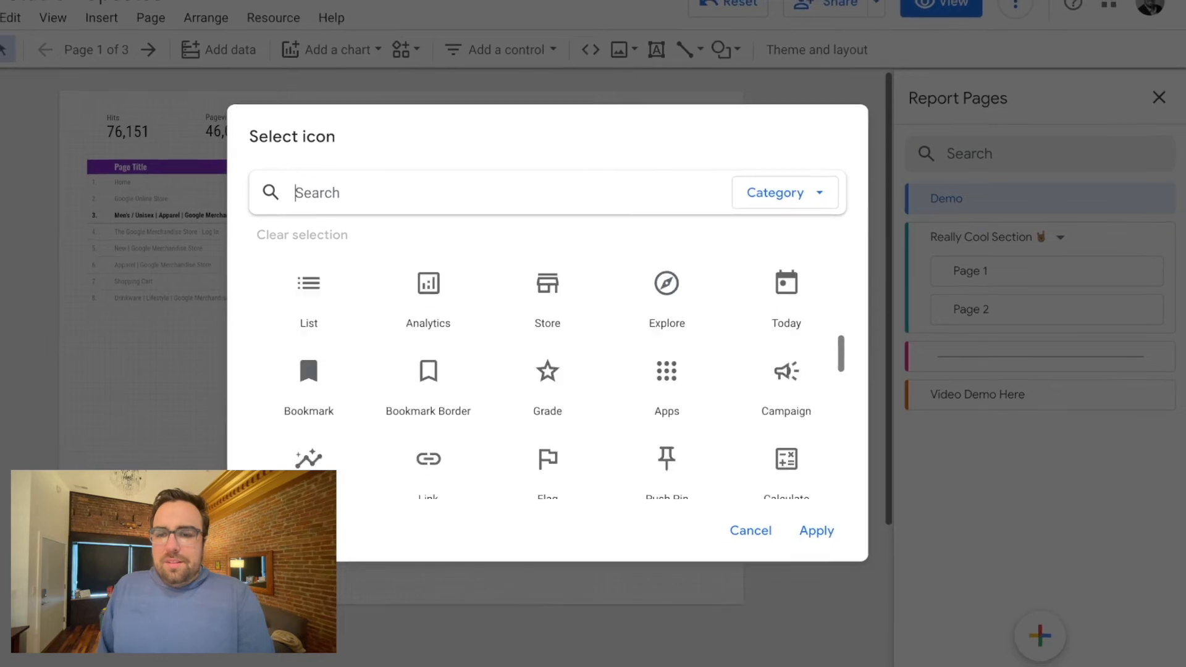
scroll(547, 370, "down", 3)
left_click(547, 342)
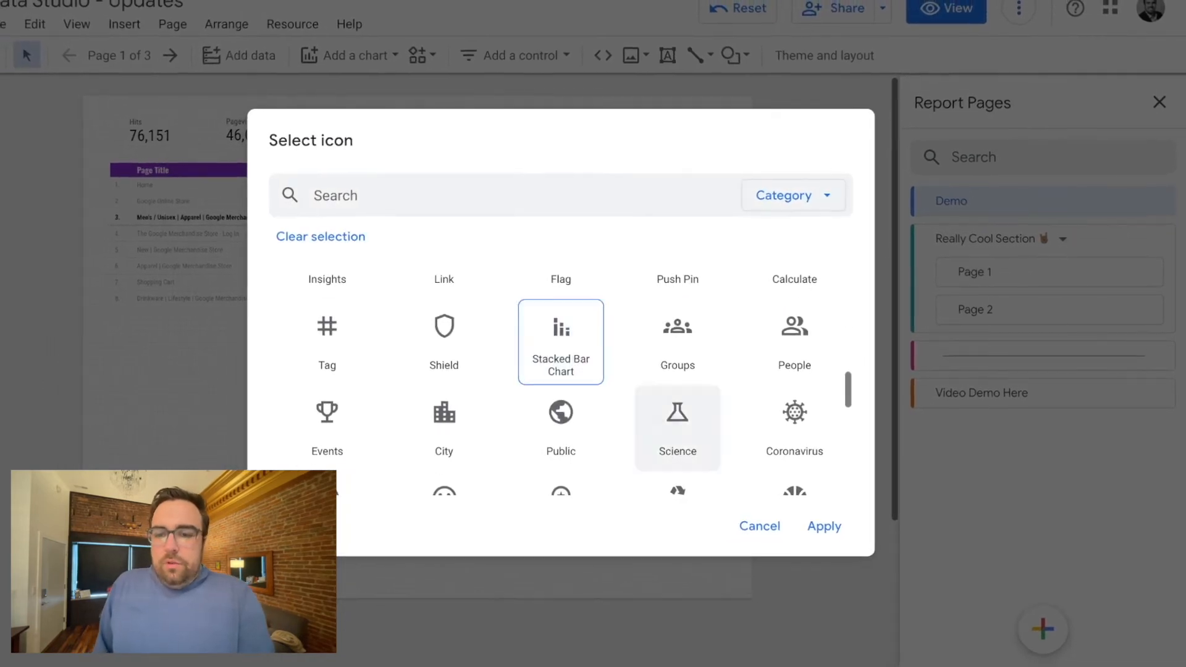
left_click(824, 526)
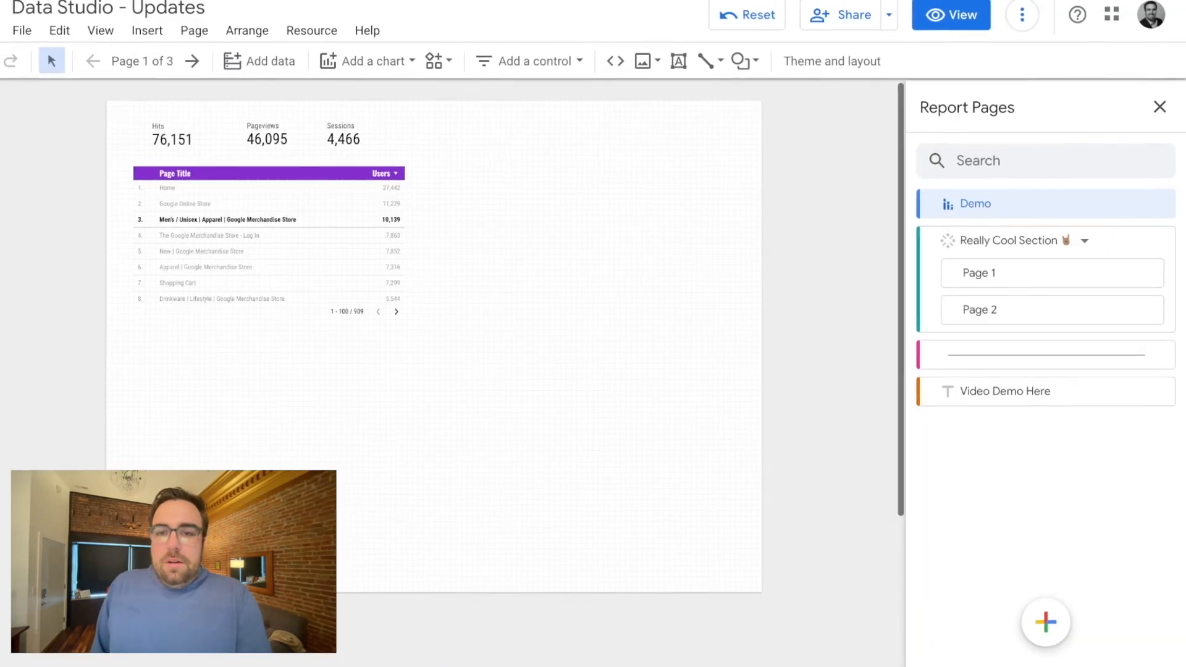
Preview the navigation icons in view mode and return to editing
left_click(951, 16)
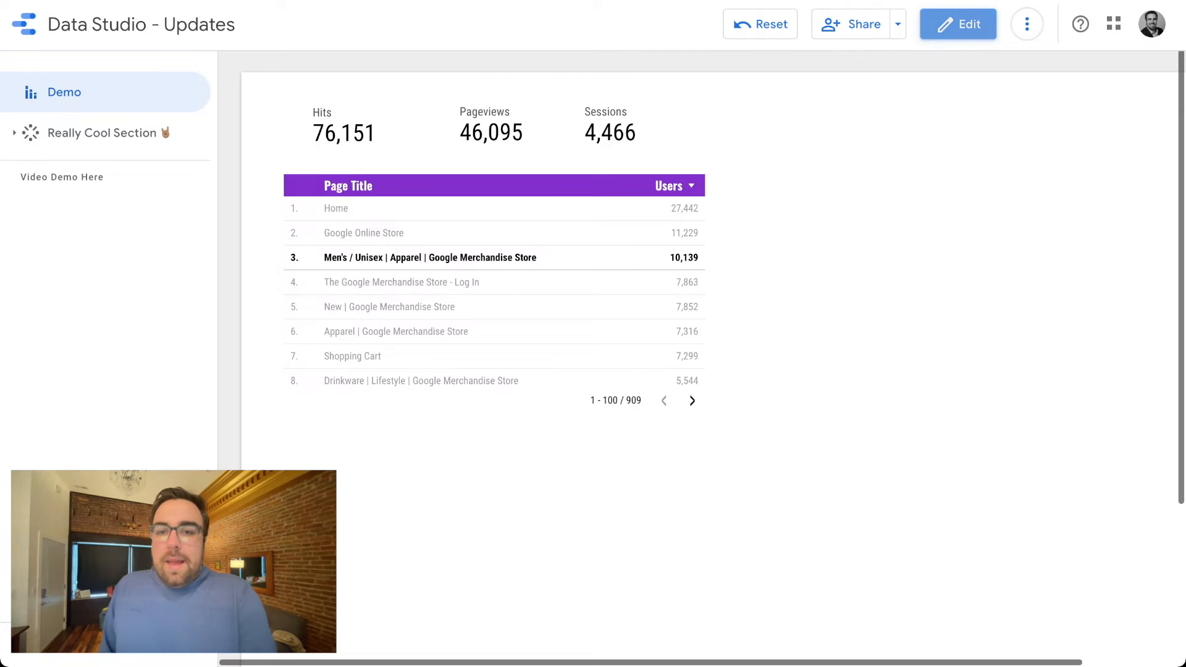
left_click(957, 24)
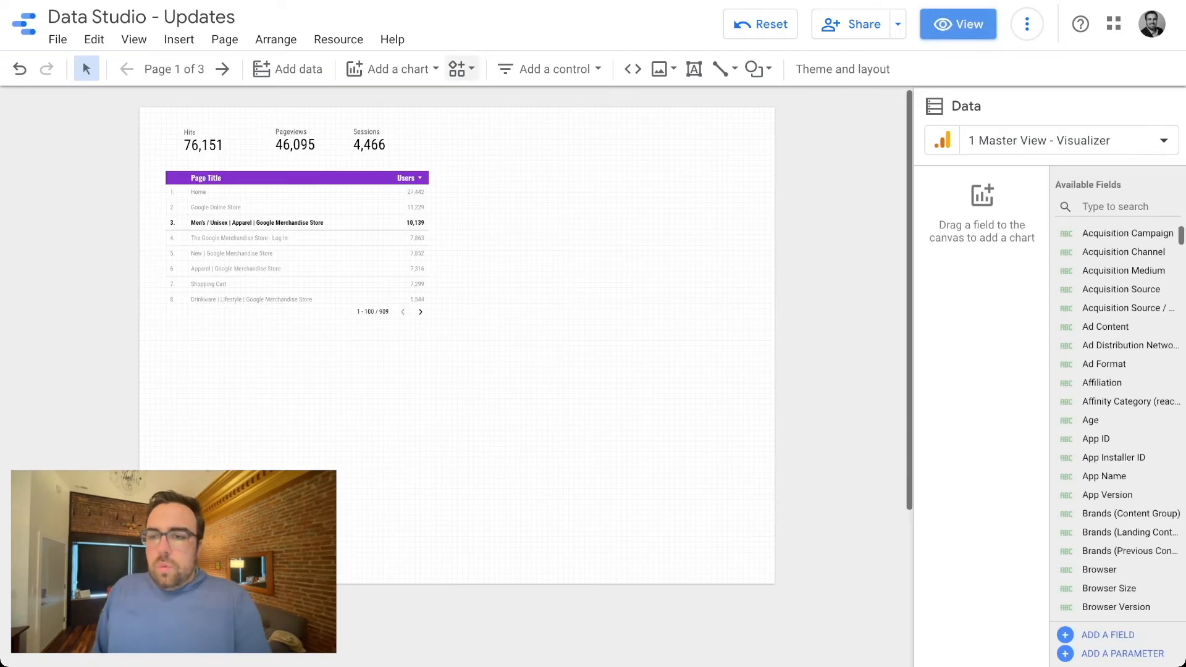
Open the report pages list and add a new page named "edit and add you would like"
left_click(174, 69)
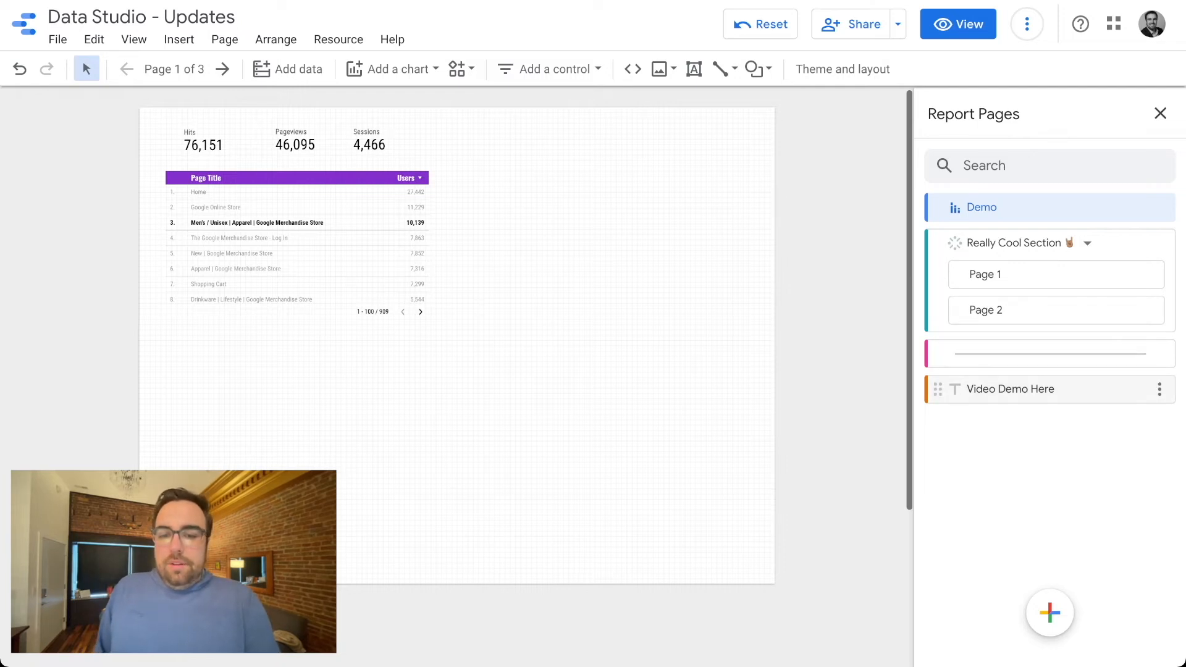
mouse_move(1050, 612)
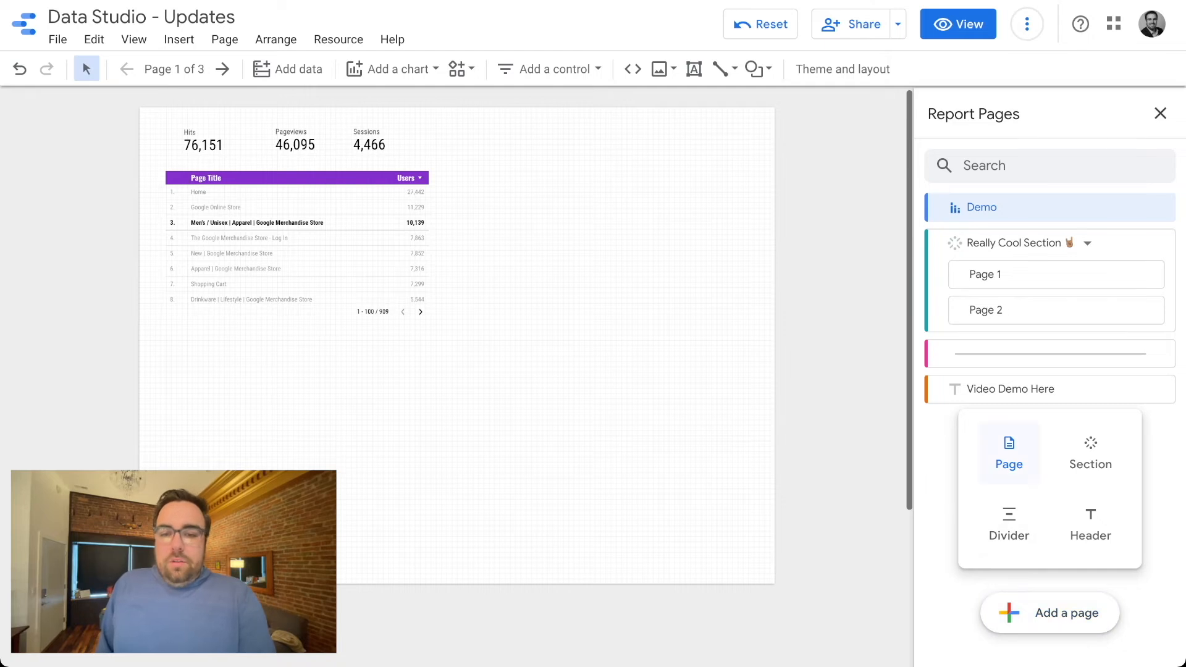
left_click(1008, 454)
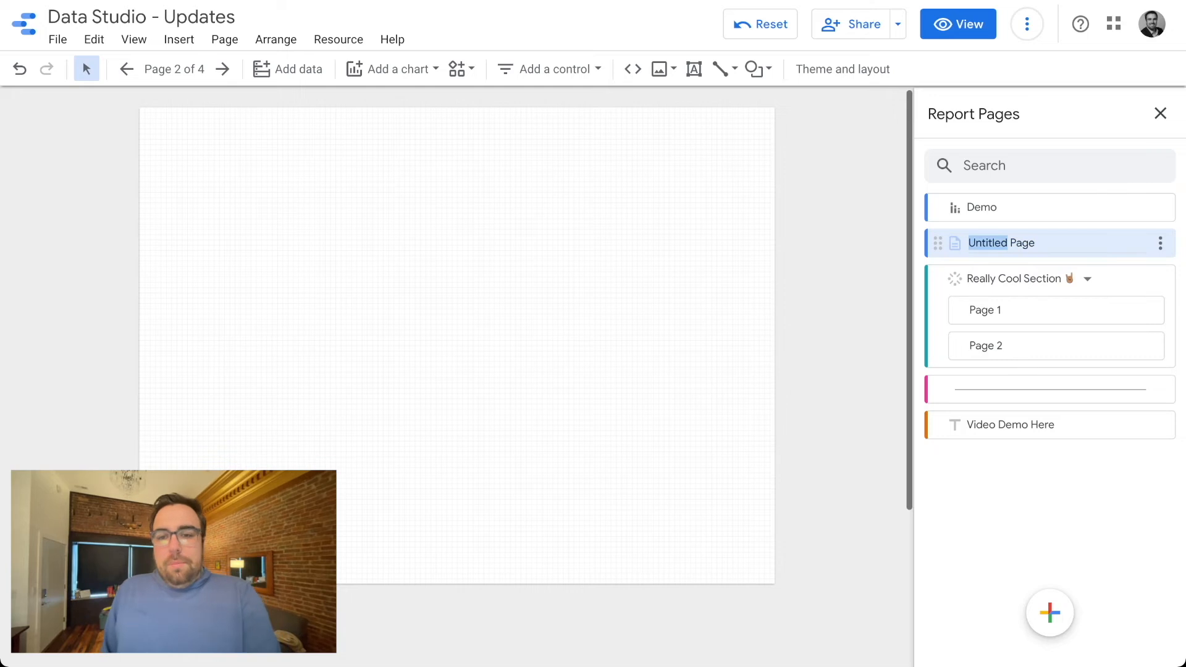
key("End")
key("ctrl+shift+Left")
key("ctrl+shift+Left")
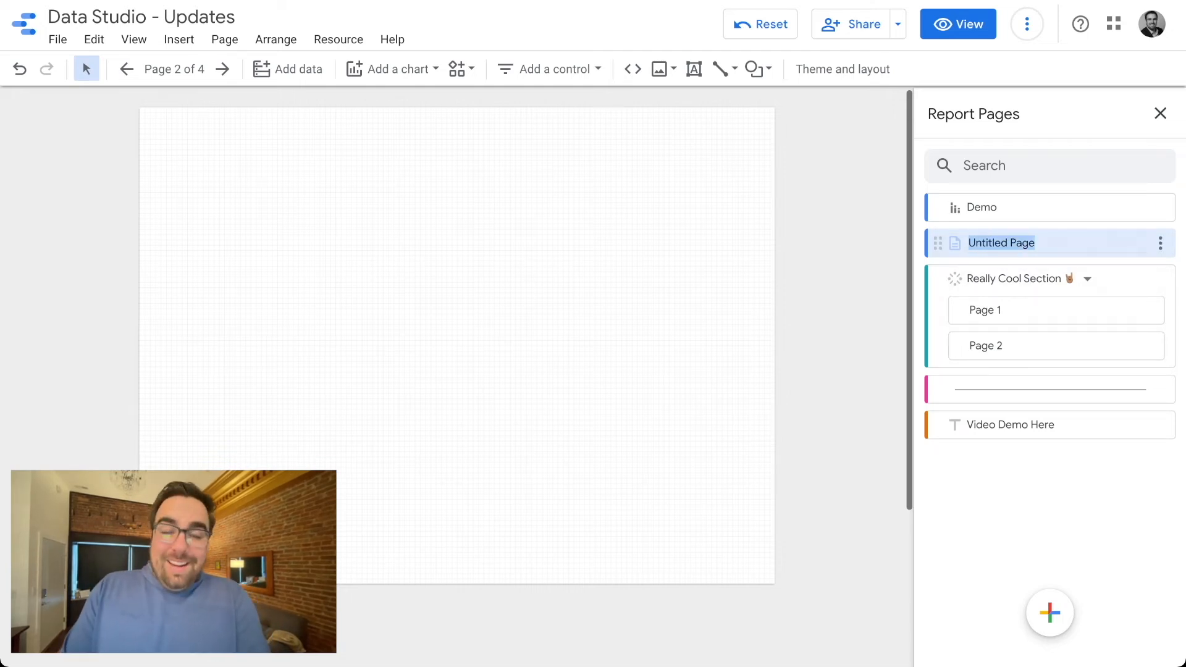
type("edit and add you would like")
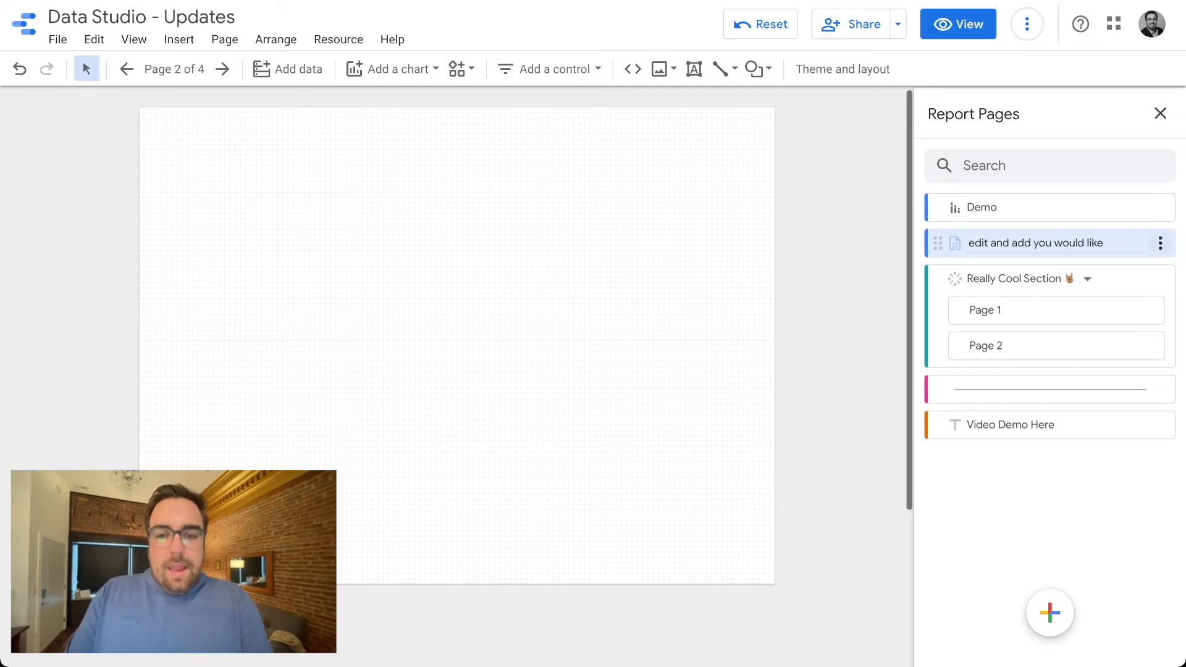
key("Return")
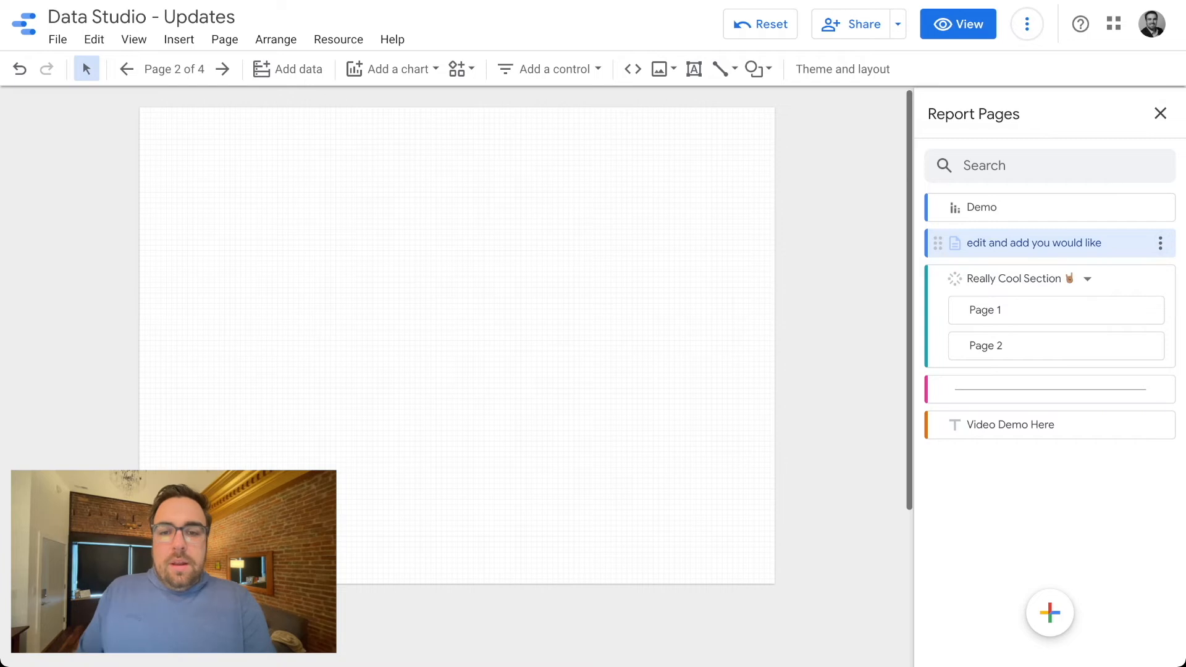
Set the icon of the "edit and add you would like" page to Settings
left_click(1160, 242)
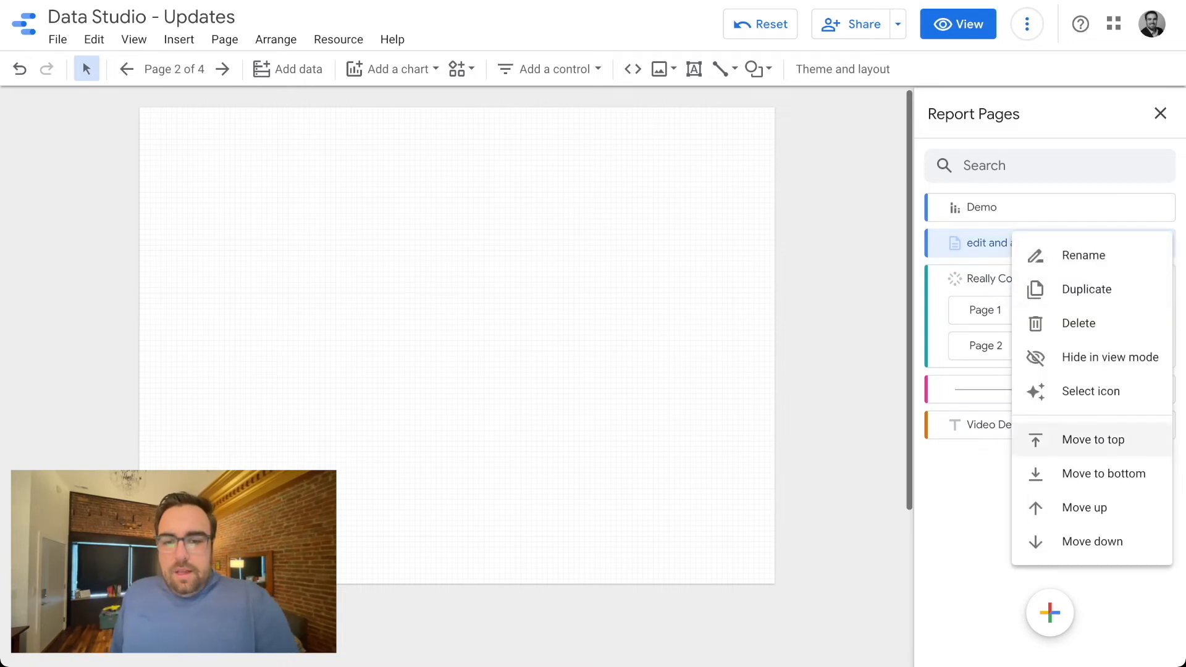
key("Escape")
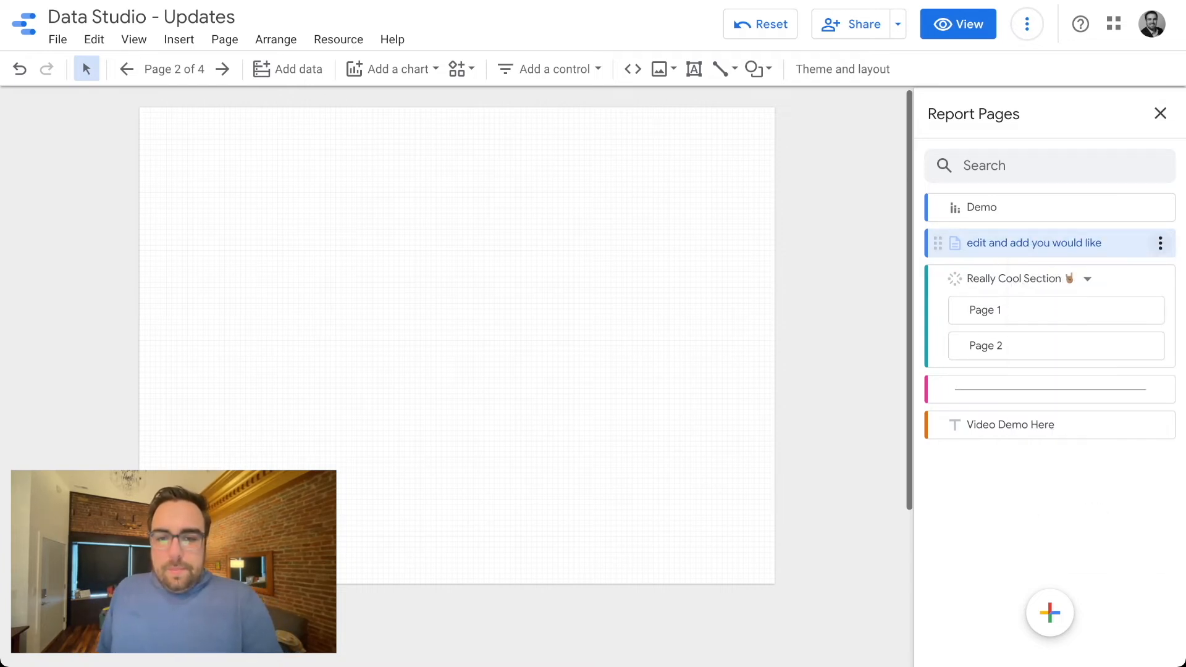
left_click(1160, 242)
left_click(1091, 389)
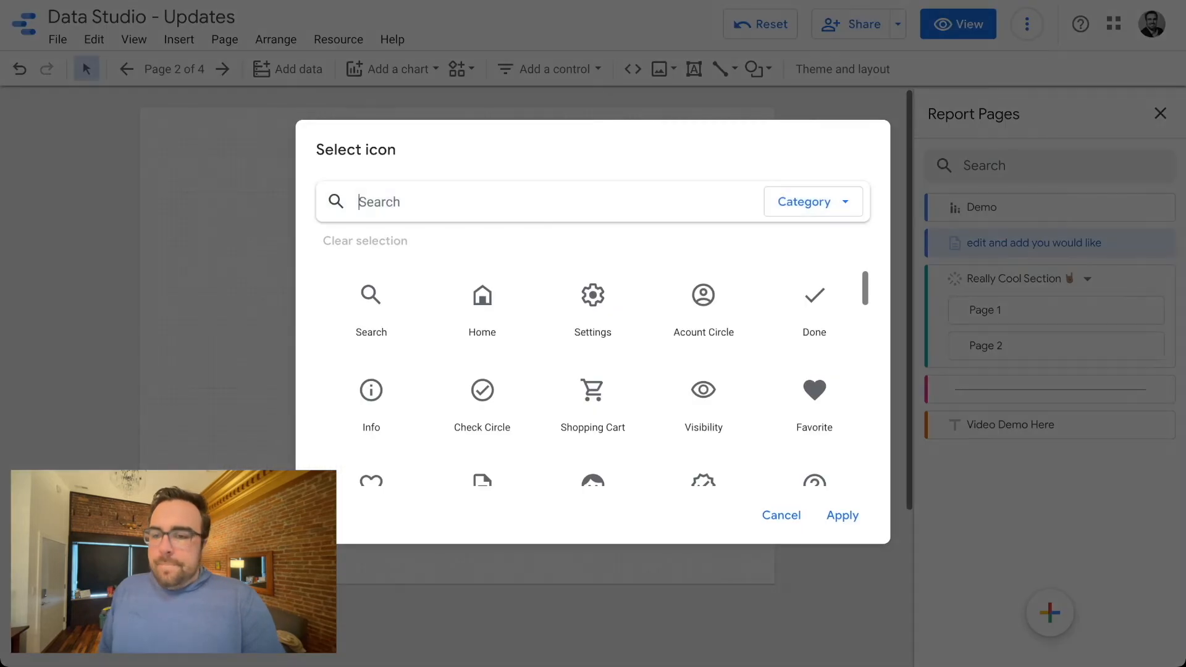
left_click(592, 309)
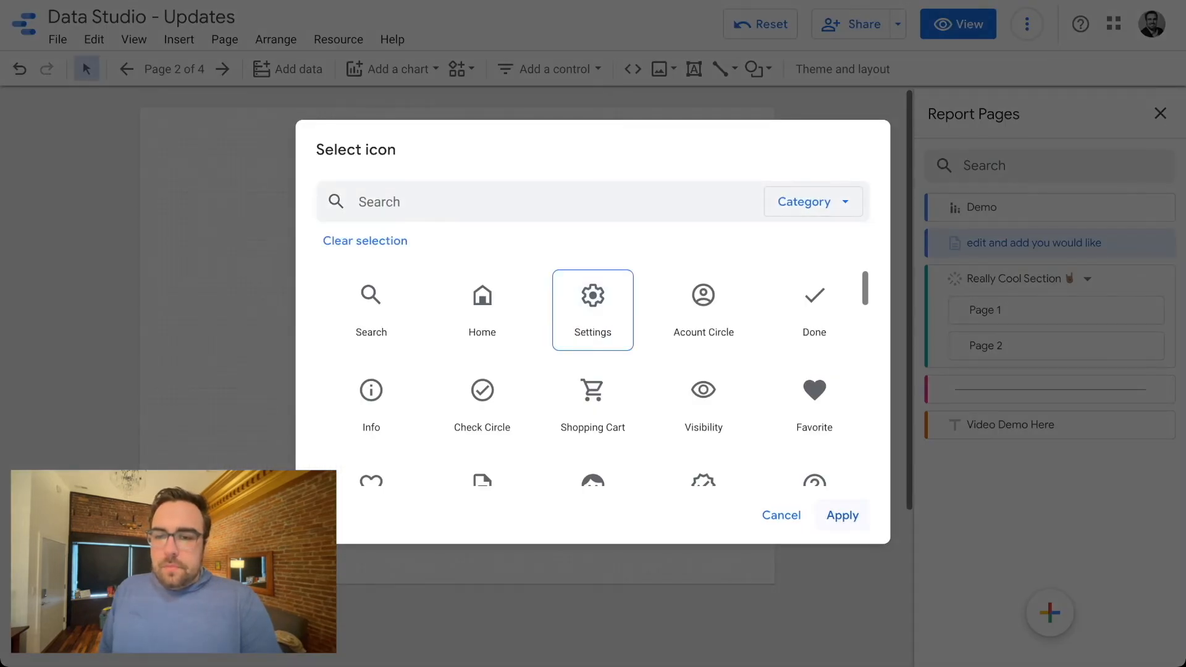
left_click(842, 515)
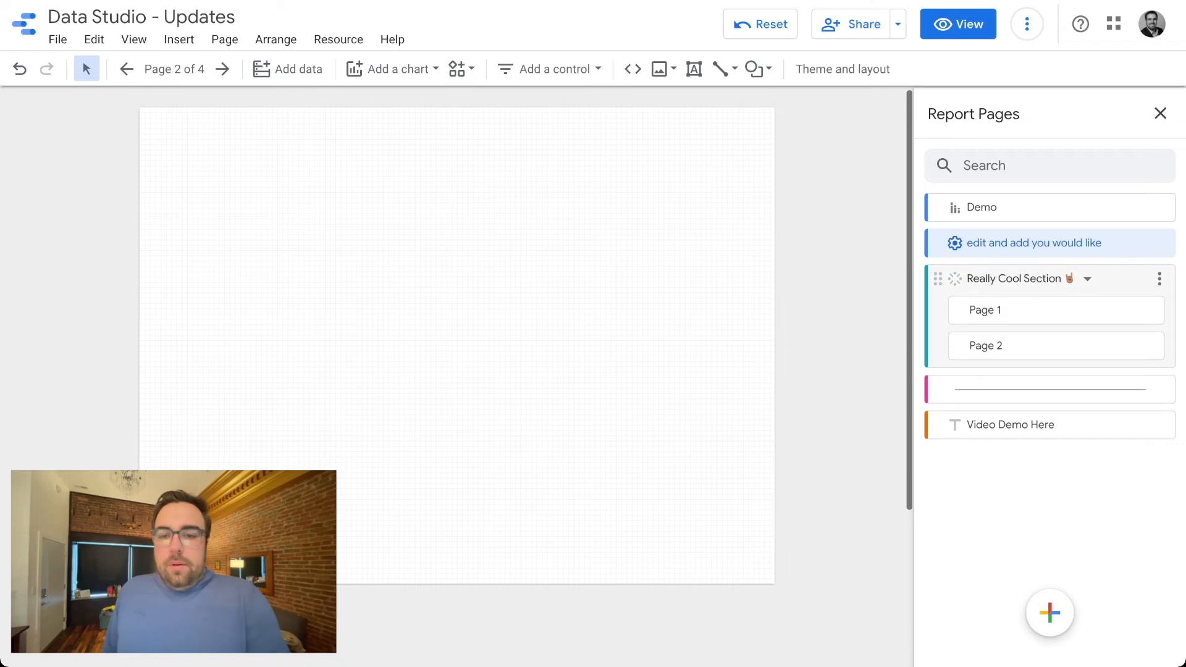
Add a new section to the report and set its icon to Lightbulb
left_click(1050, 612)
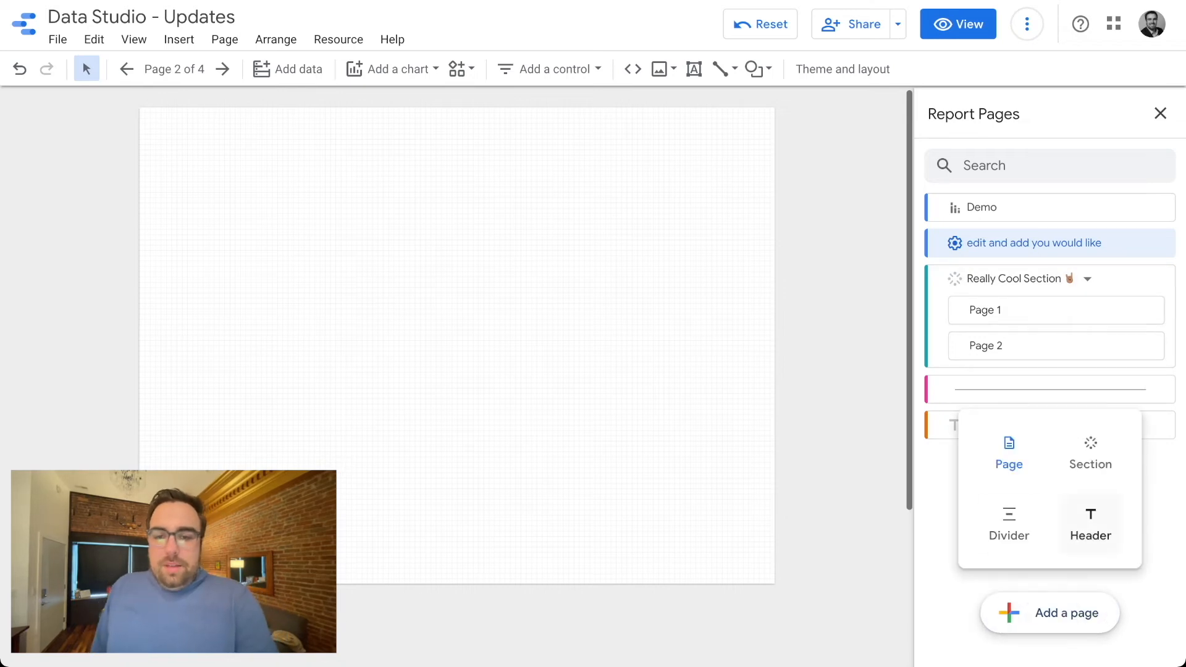
left_click(1090, 454)
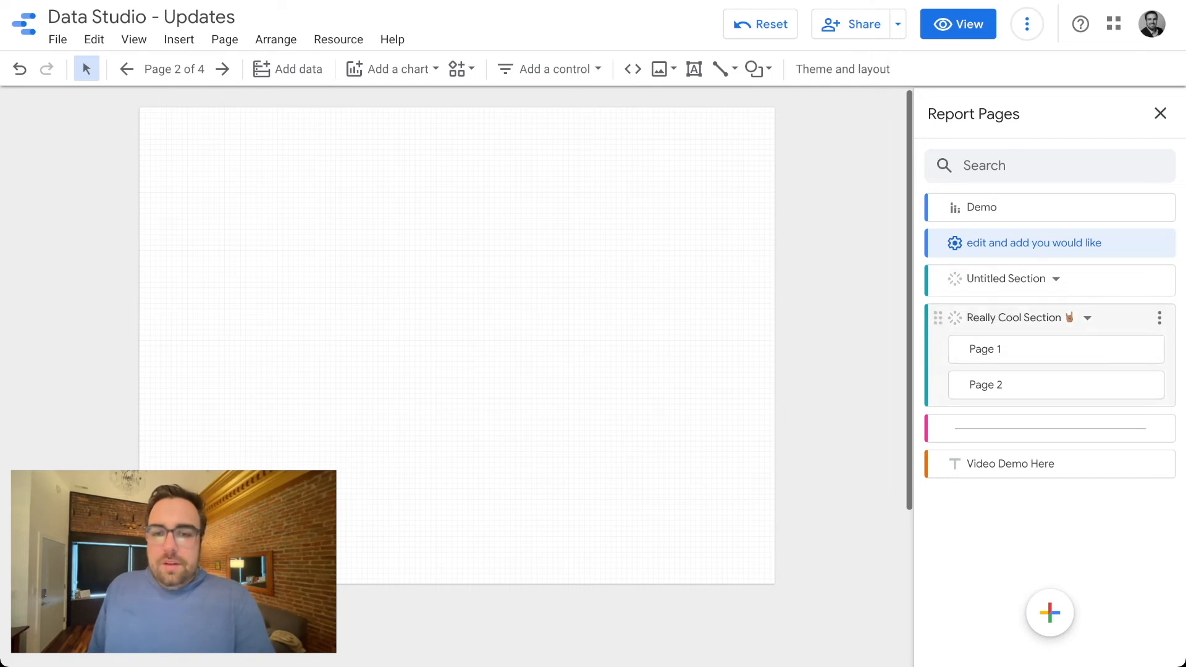
left_click(1158, 279)
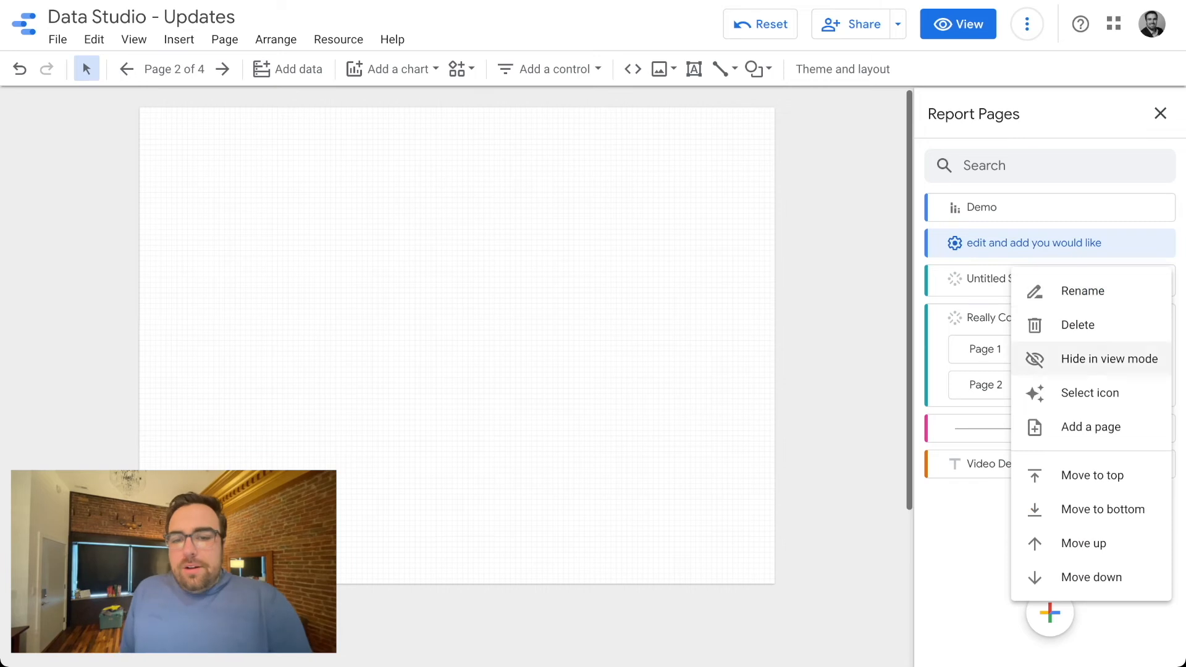
left_click(1090, 393)
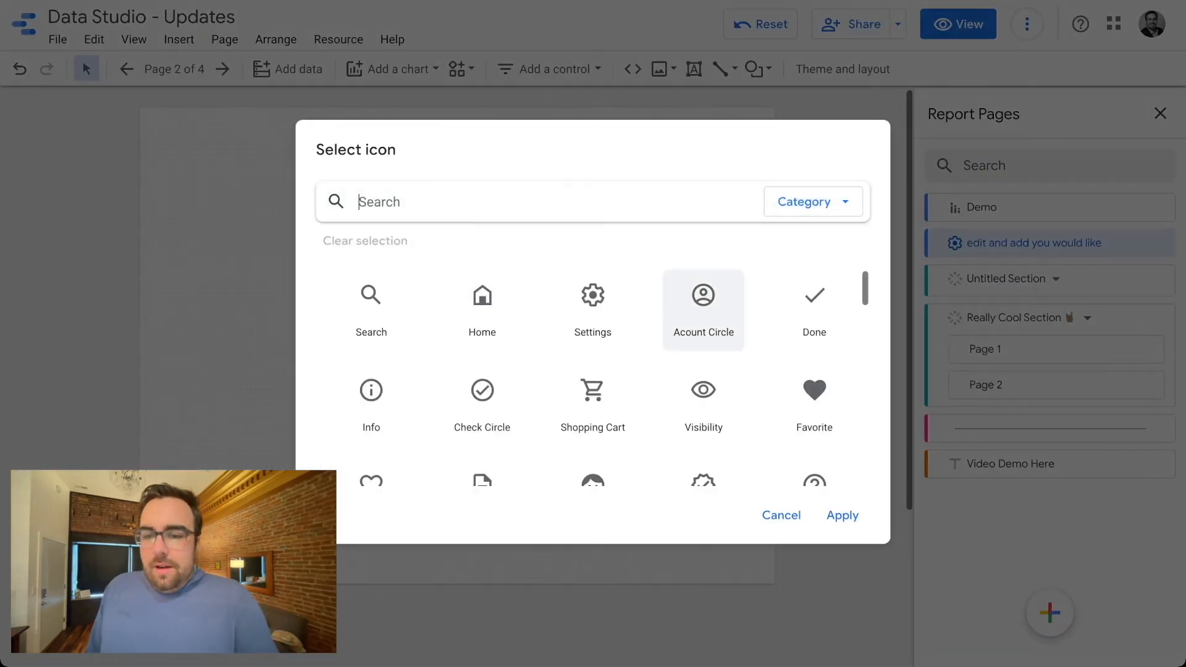
scroll(703, 401, "down", 5)
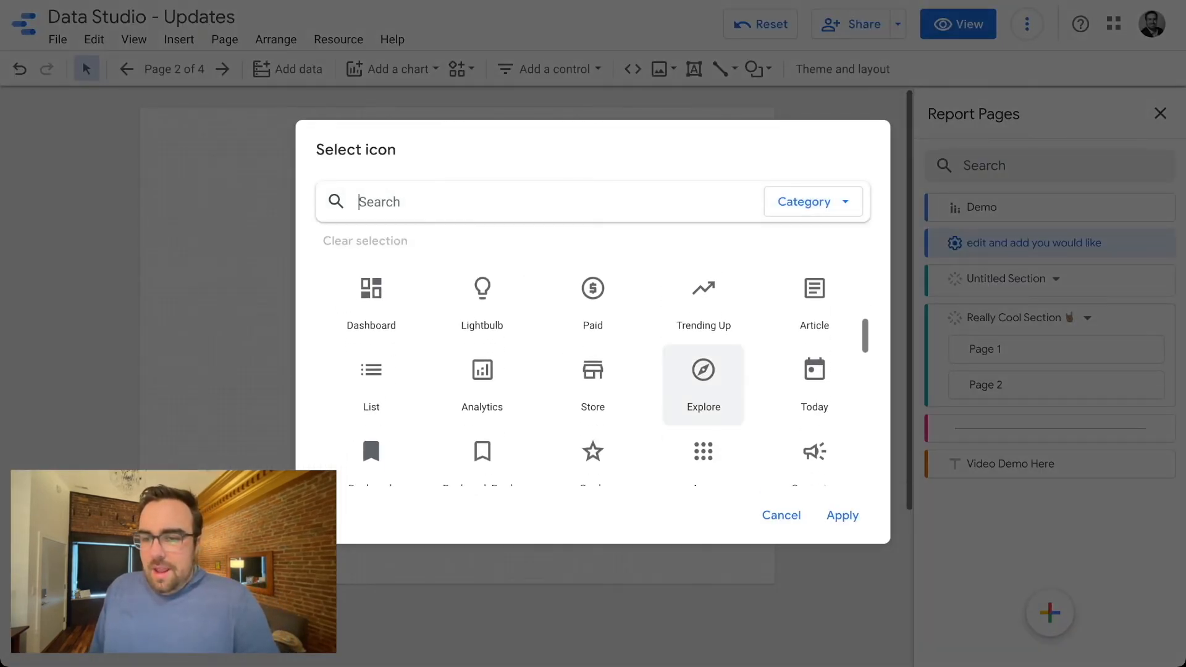
left_click(482, 303)
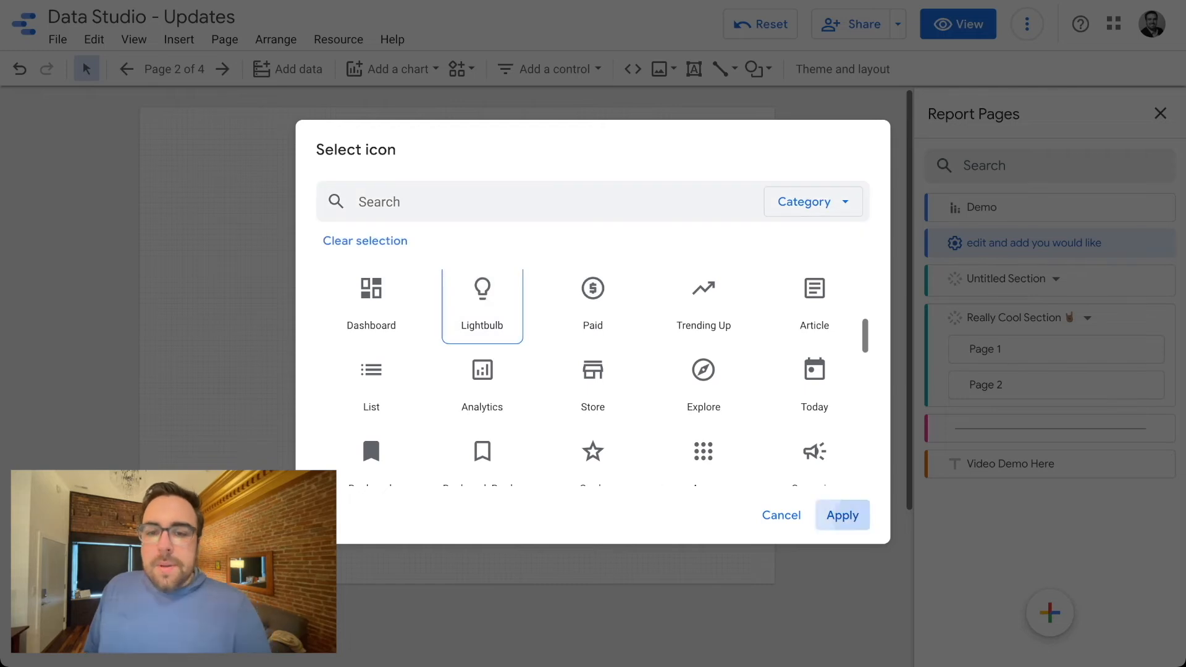
left_click(843, 515)
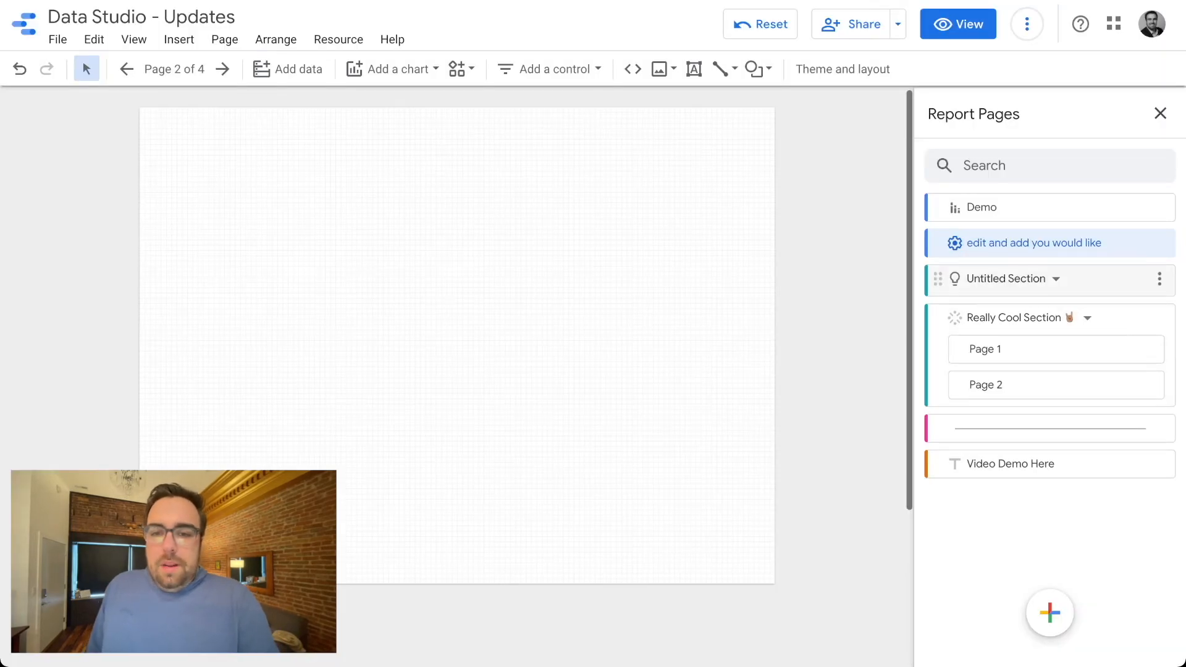
Move the "edit and add you would like" page into Untitled Section and check the nested page's options
left_click_drag(937, 243, 1007, 250)
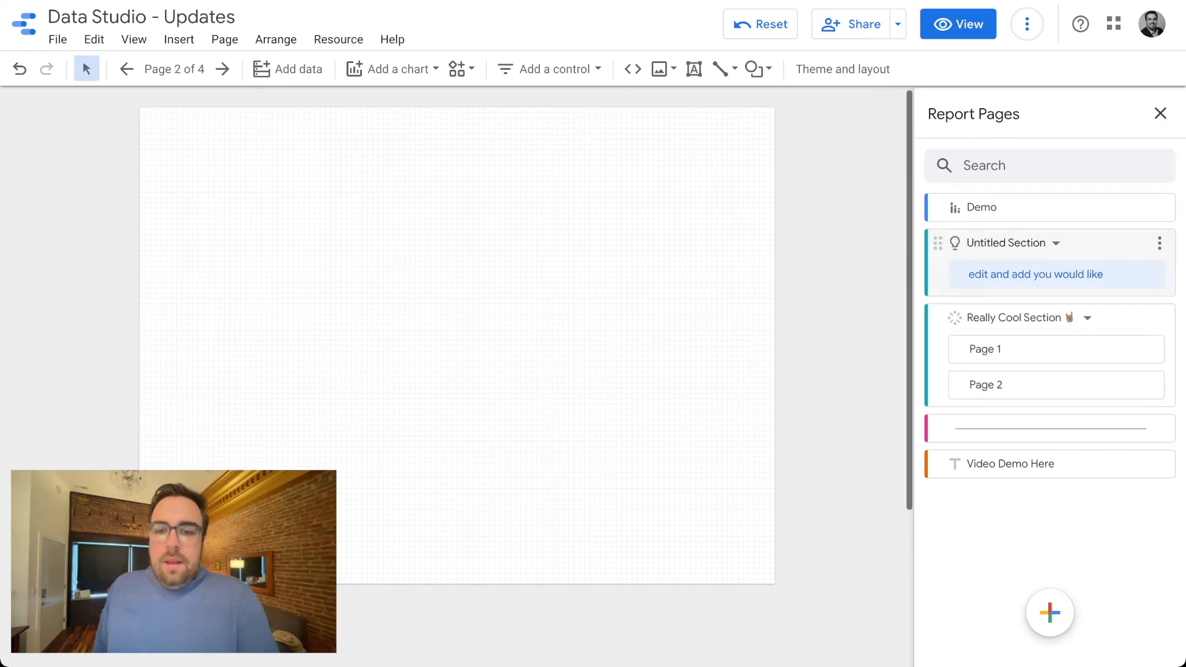
left_click(1148, 274)
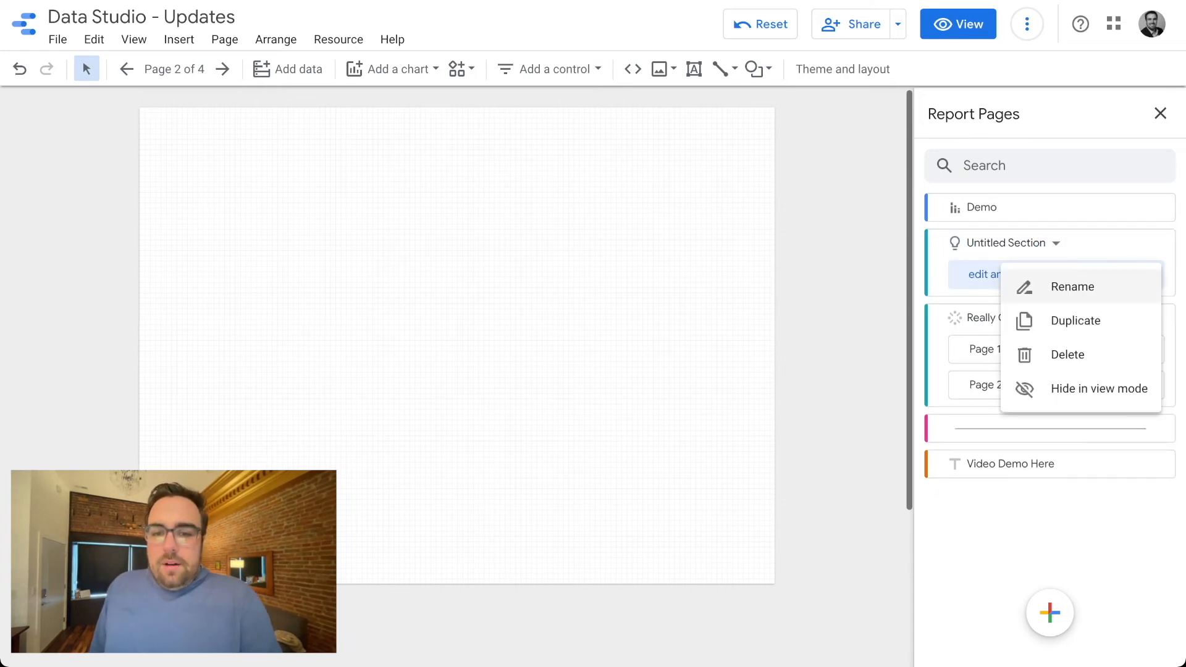
key("Escape")
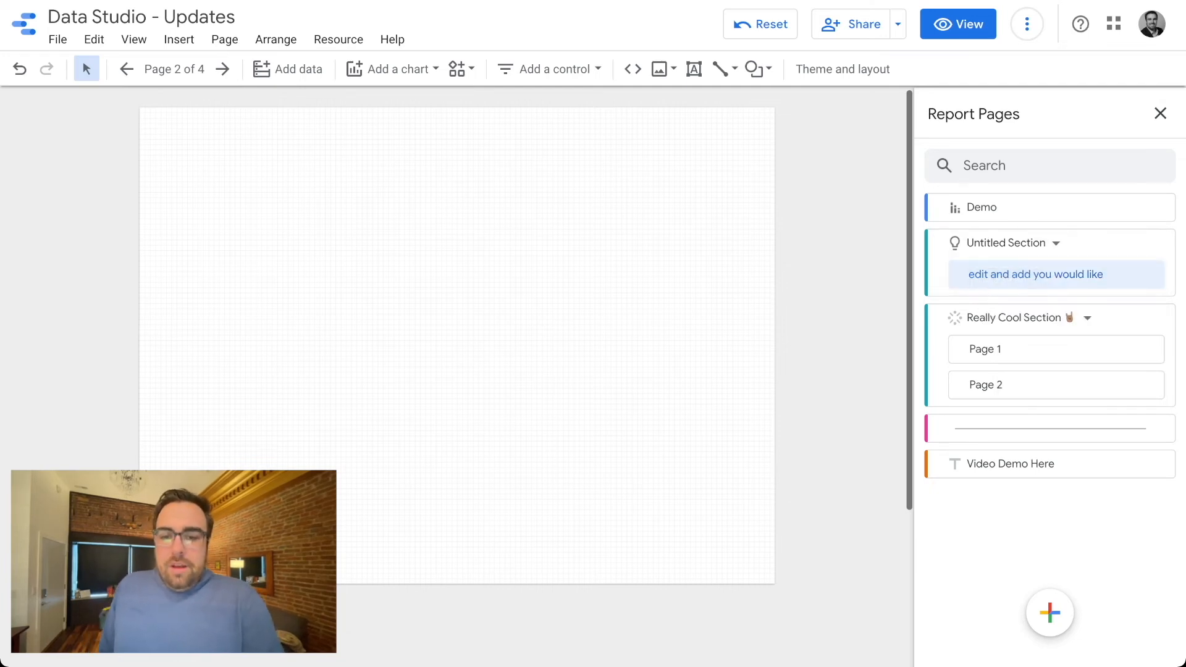
Preview the report in view mode, expanding and collapsing the sections in its navigation, and return to editing
left_click(958, 24)
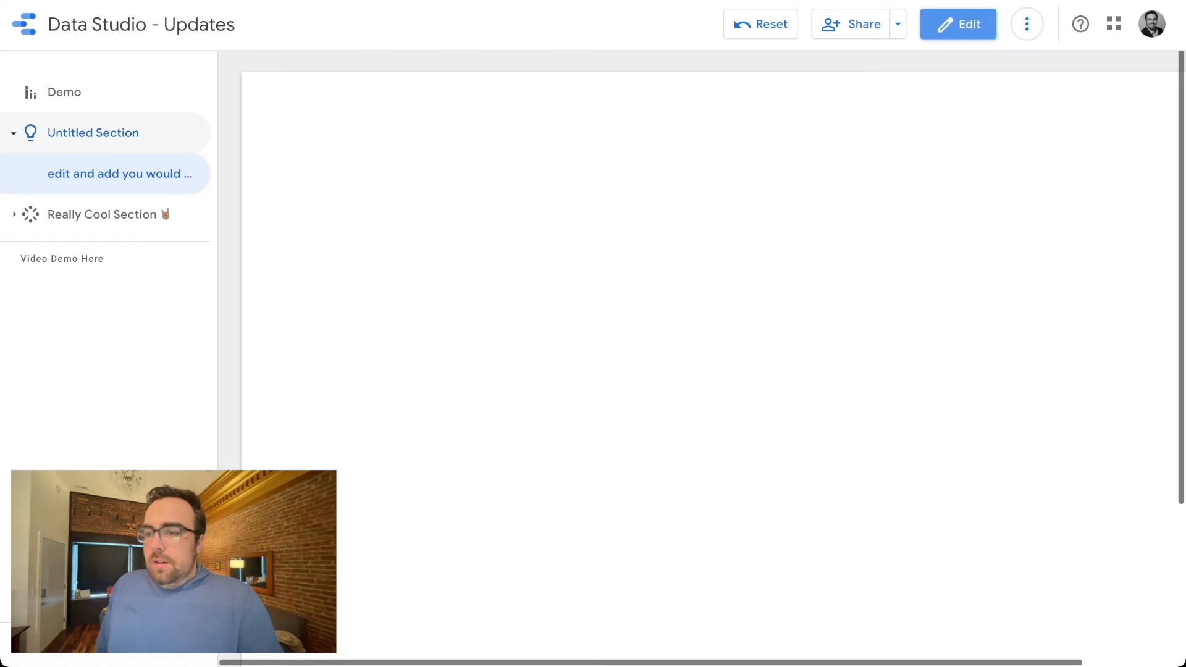
left_click(93, 133)
left_click(102, 174)
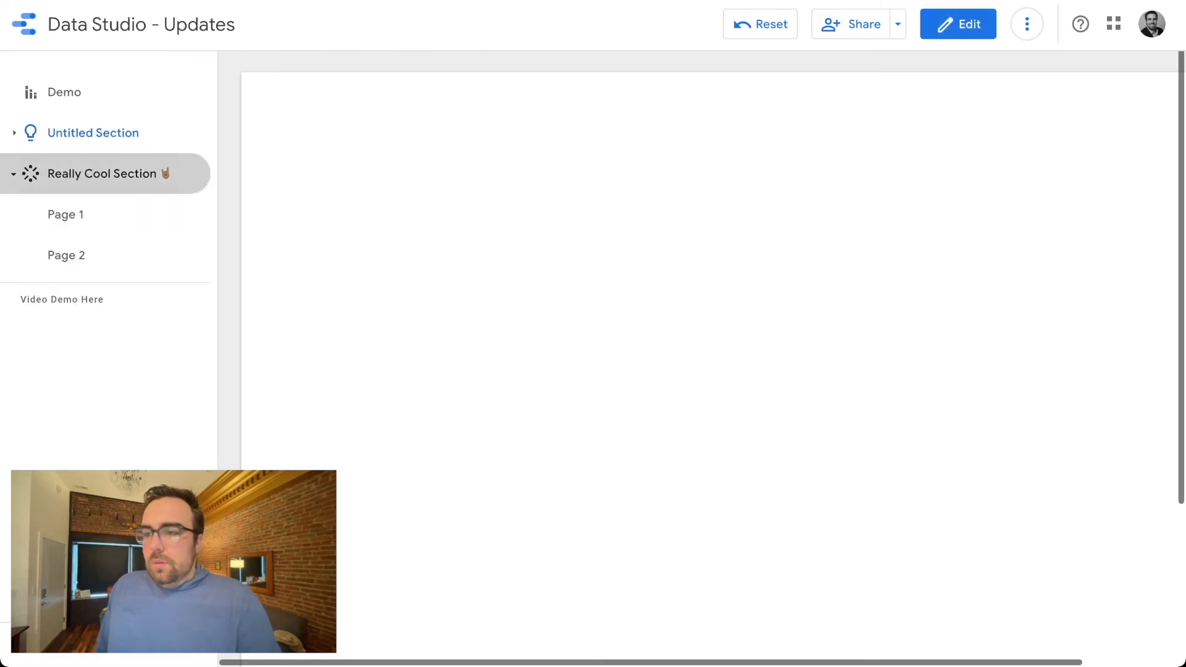
left_click(101, 174)
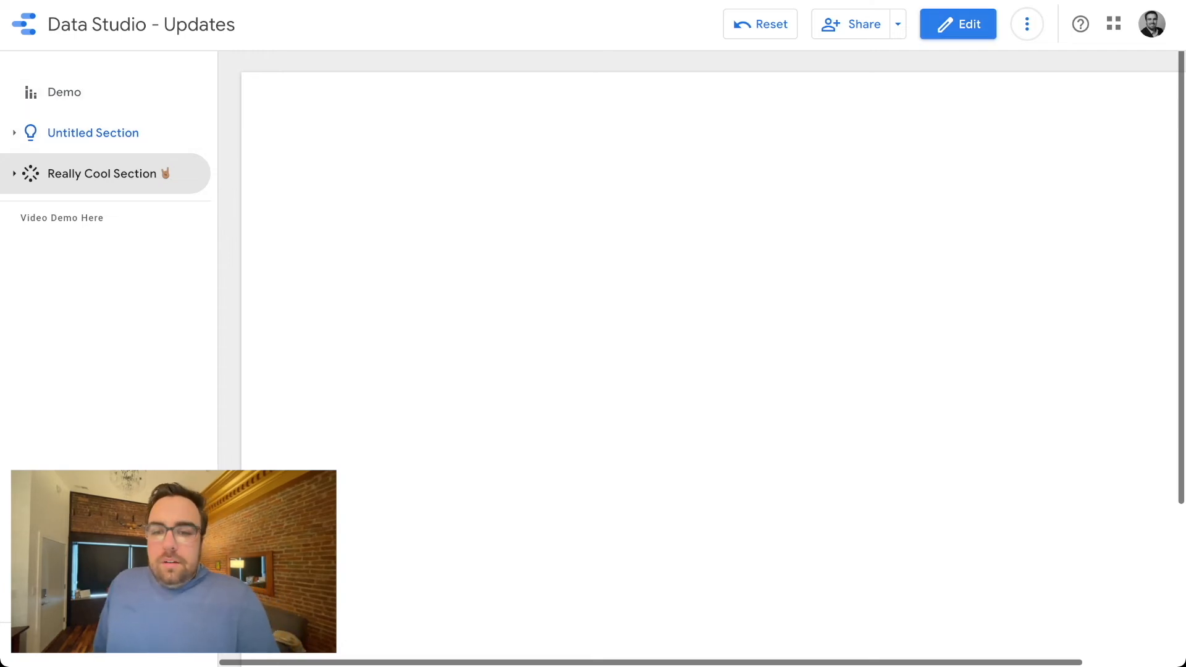
left_click(958, 24)
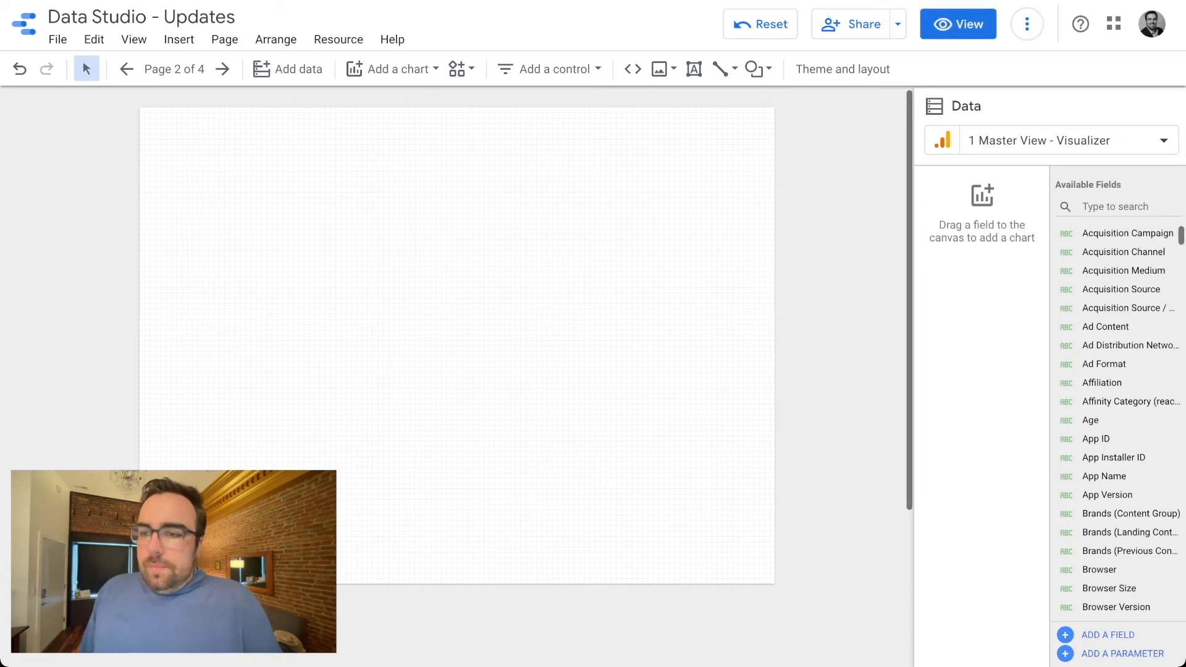
Reopen the report pages list and add a divider directly below the Demo page
left_click(175, 68)
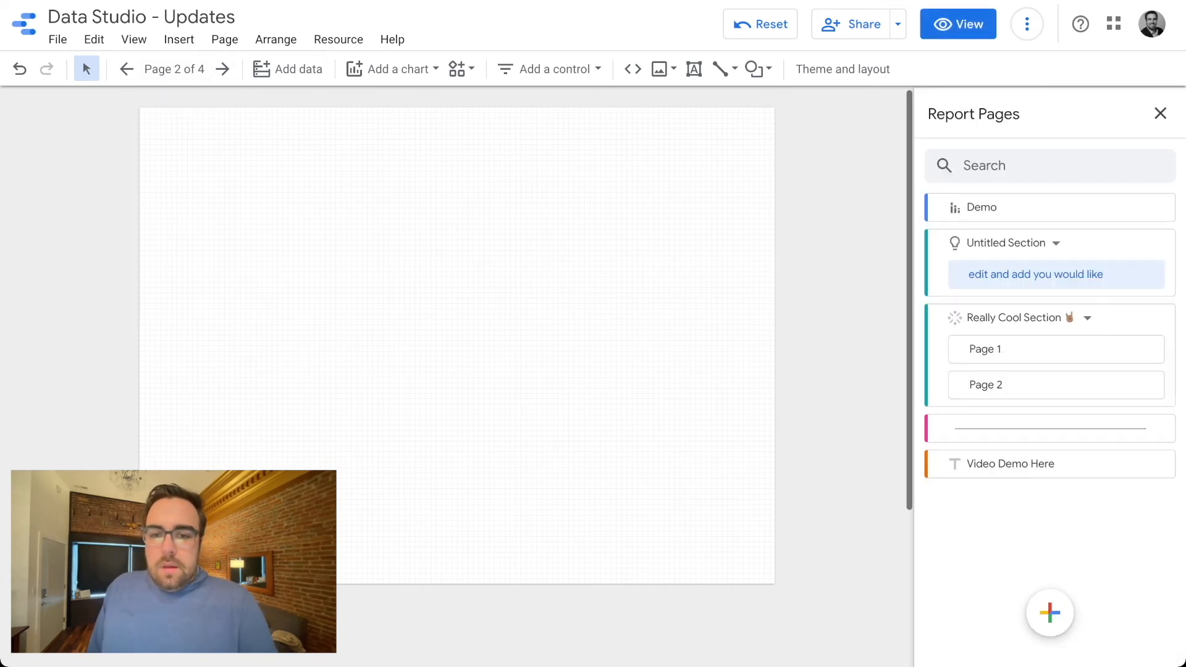
mouse_move(1050, 613)
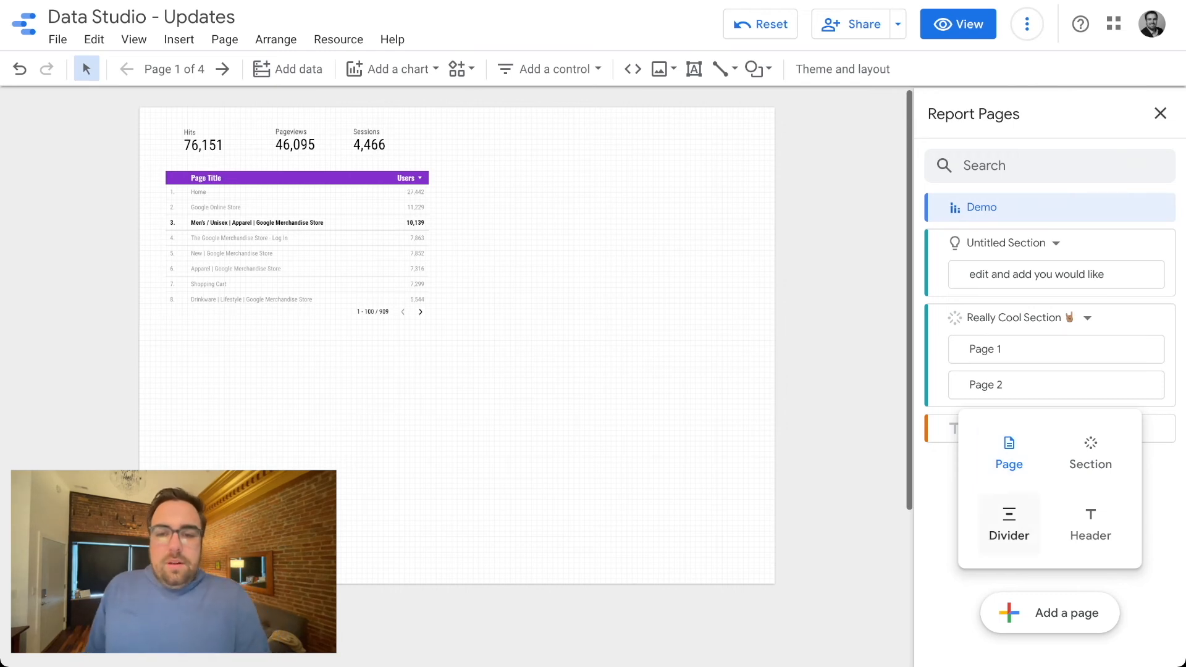
left_click(1008, 522)
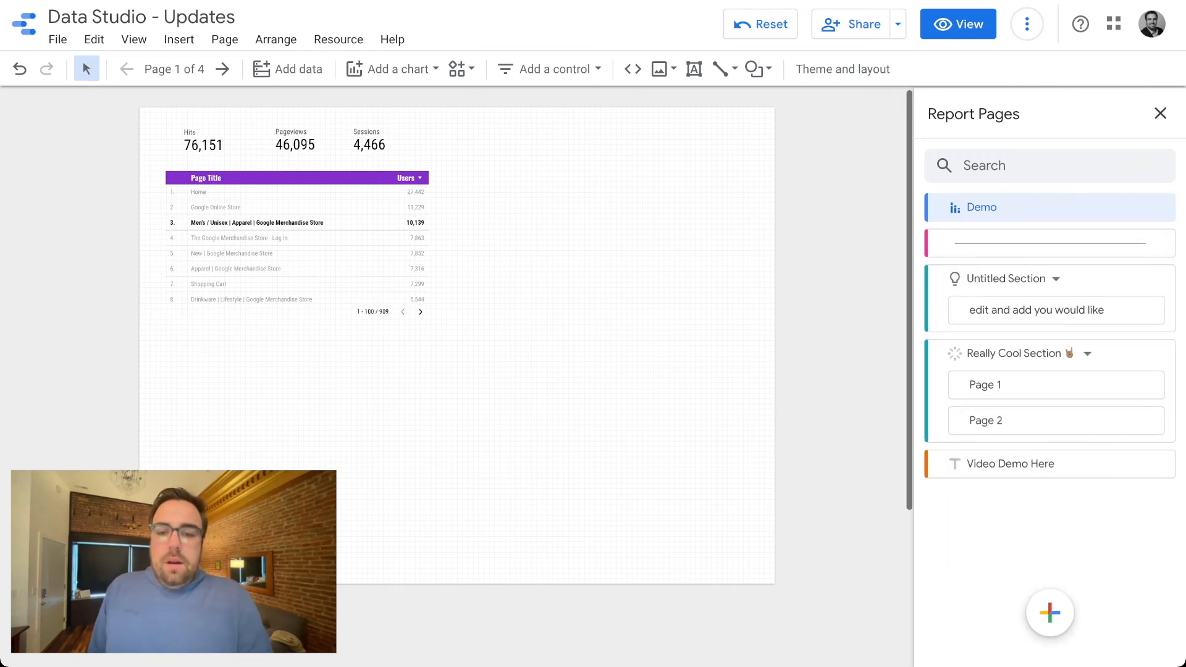
Add a header named "Paid Traffic Report" below the Demo page and move the divider above it
mouse_move(1050, 613)
left_click(1087, 523)
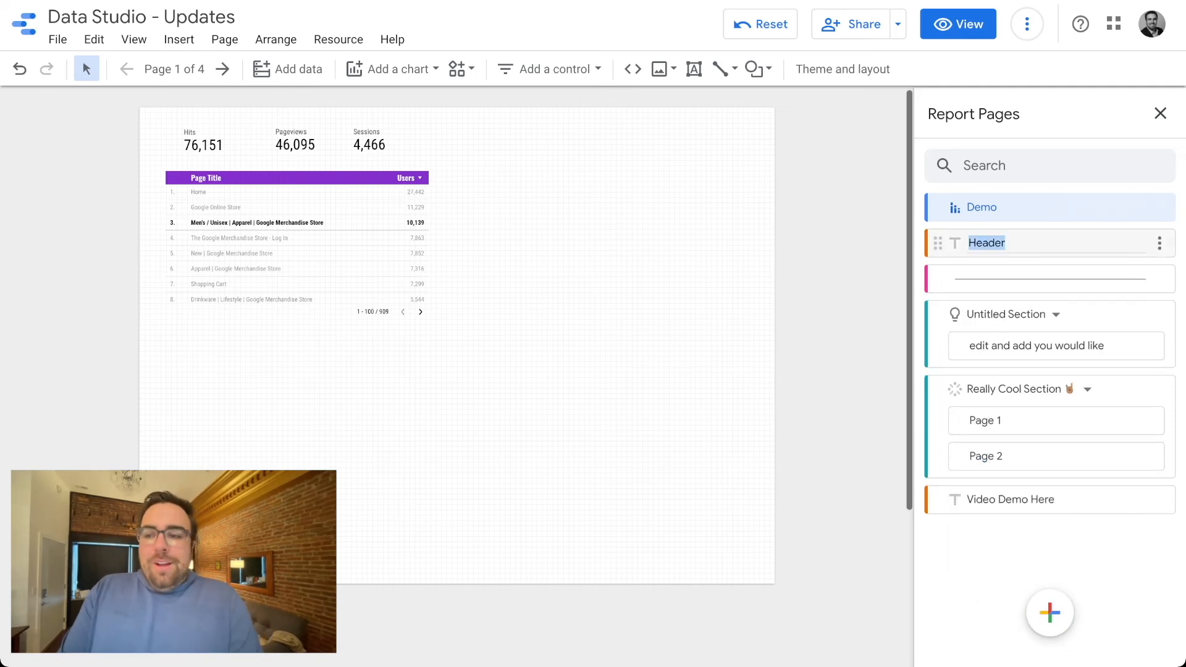
type("Thi")
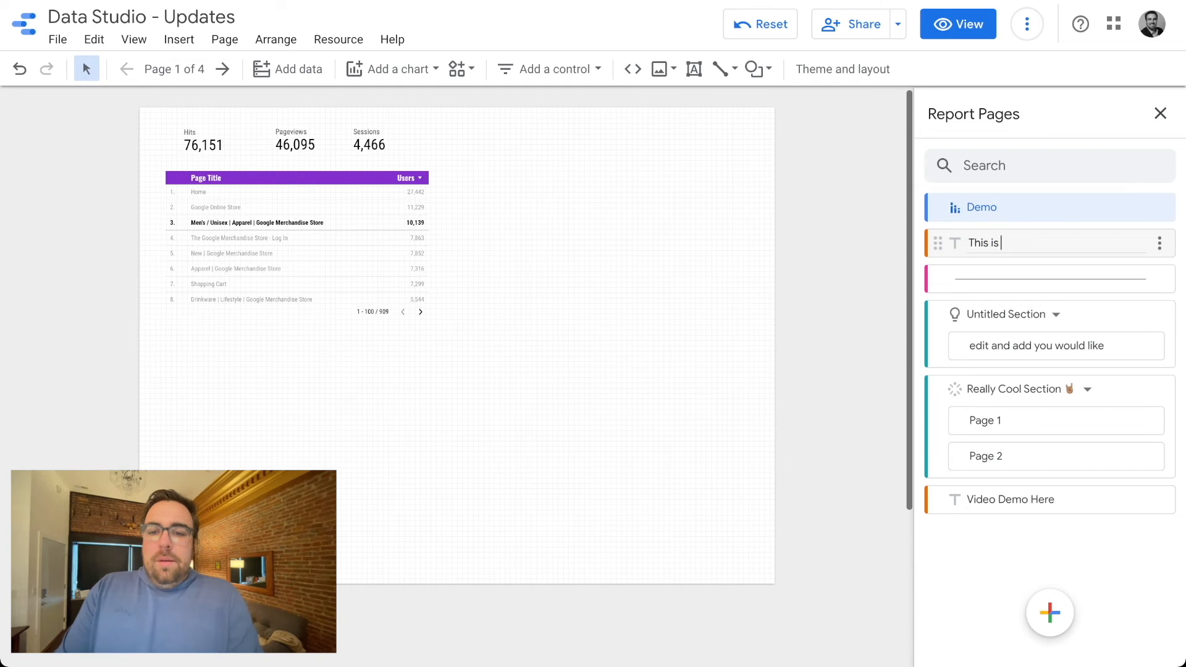
type("s is")
key("alt+BackSpace")
key("alt+BackSpace")
type("Paid Traffic Report")
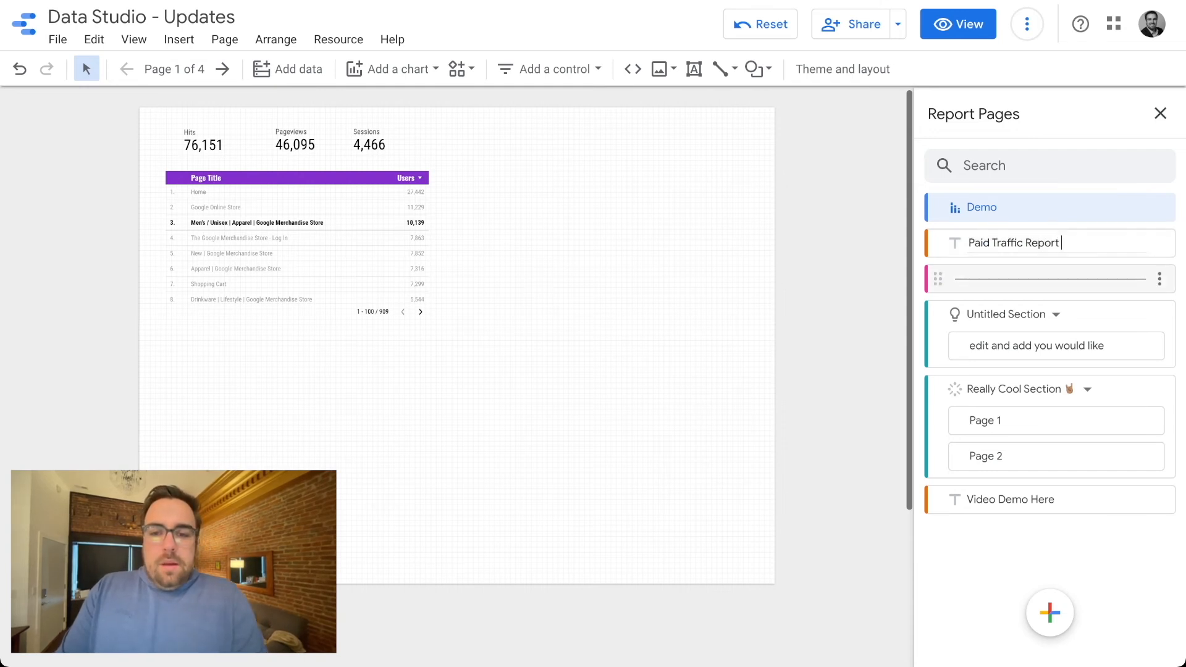
key("Return")
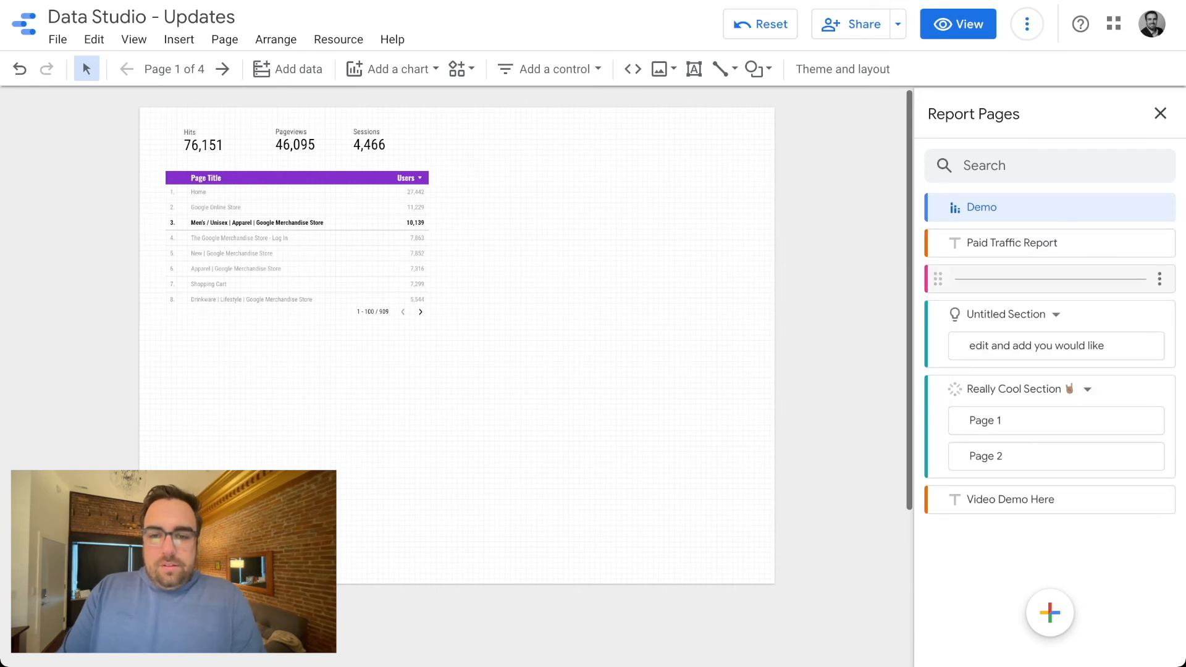
left_click_drag(937, 278, 938, 238)
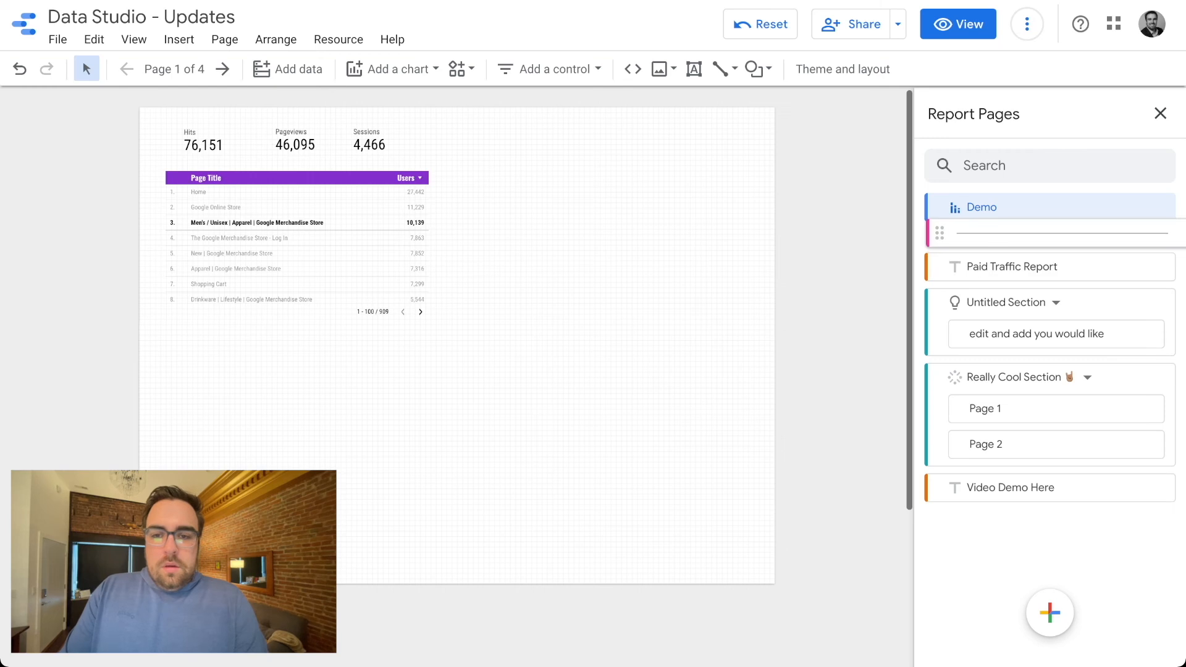
Duplicate the Demo page and rename the copy to Overview
left_click(1159, 207)
left_click(1085, 252)
left_click(1160, 242)
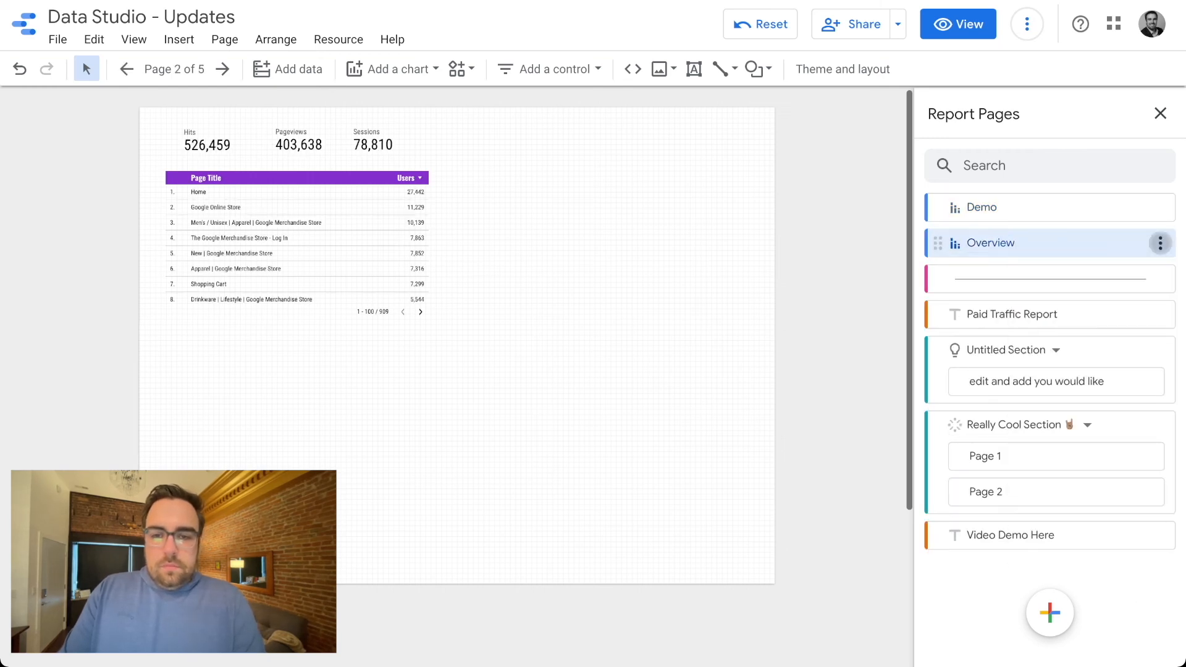
Give the Overview page the Account Circle icon, and rename the two sections Ads and Affiliates, using the Visibility icon for Affiliates
left_click(1160, 243)
left_click(1085, 389)
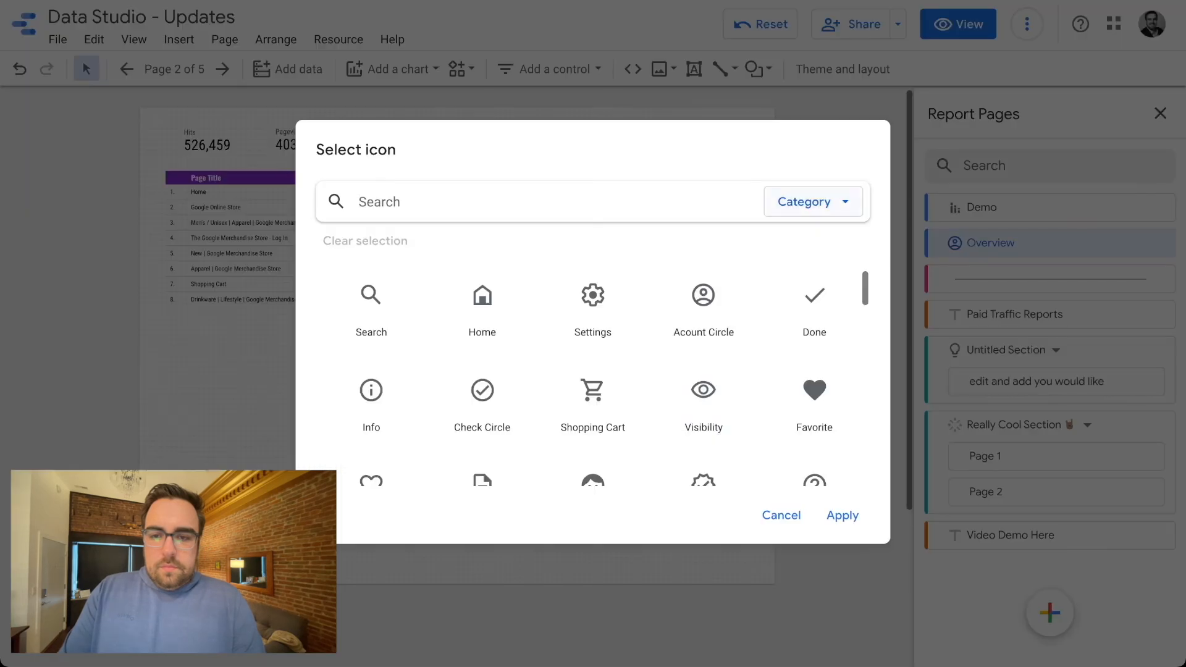
left_click(703, 401)
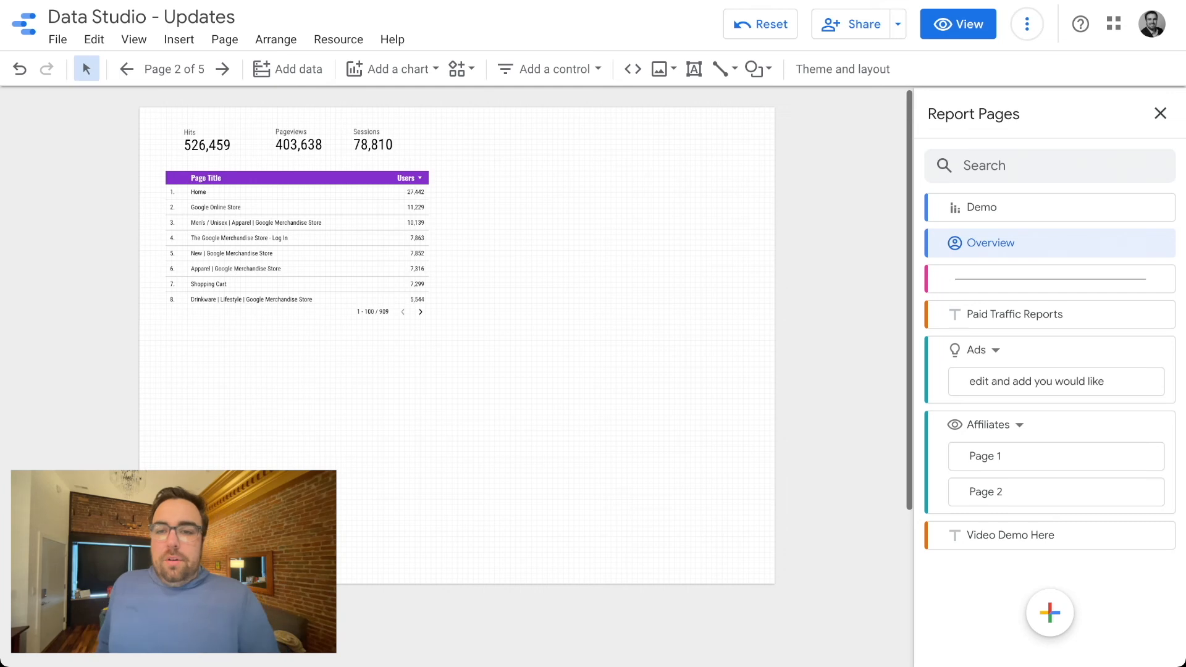
Preview the report in view mode and browse the Overview page and the pages inside the Ads and Affiliates sections
left_click(957, 24)
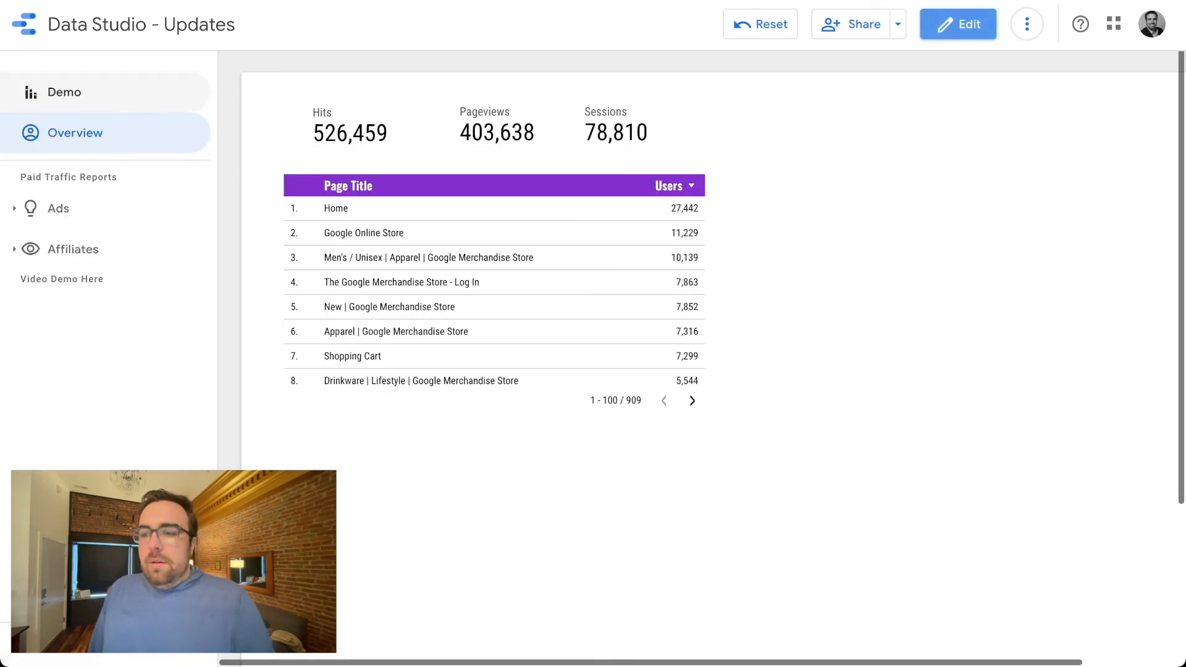
left_click(75, 133)
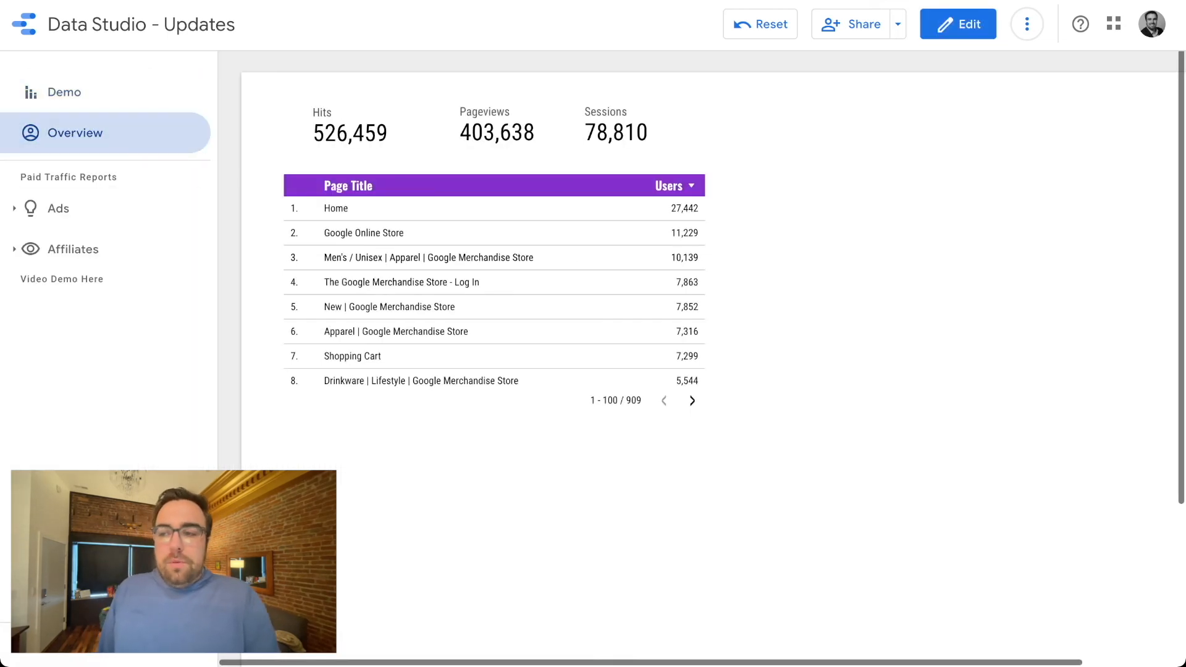
left_click(58, 208)
left_click(113, 249)
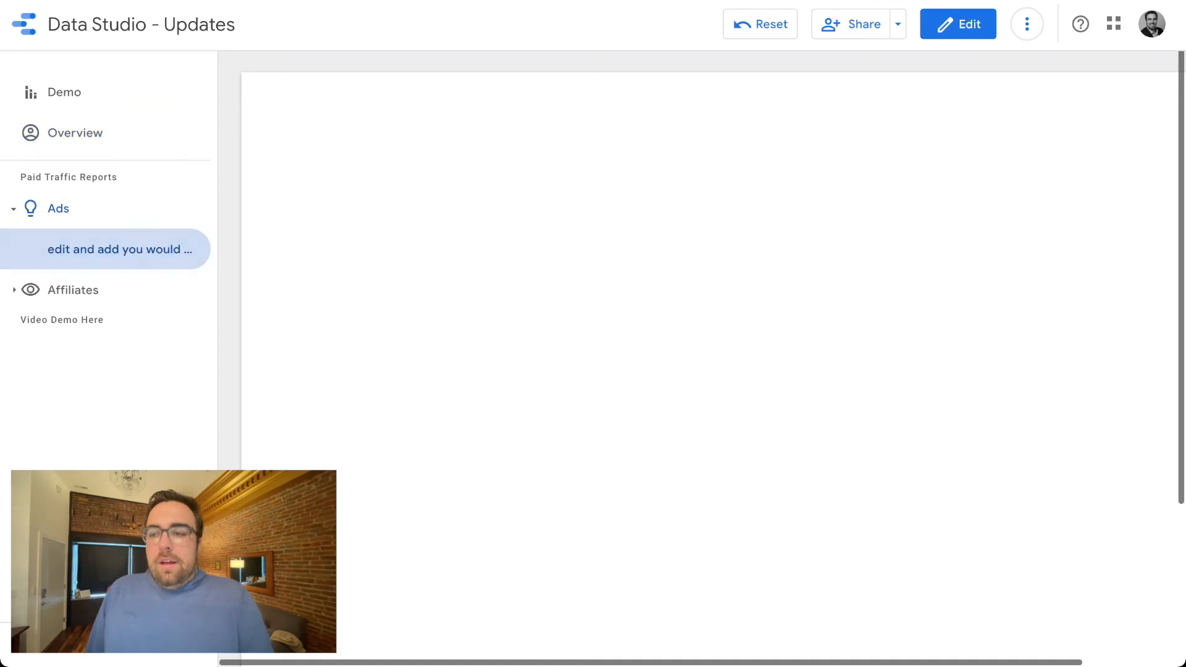
left_click(73, 290)
left_click(65, 331)
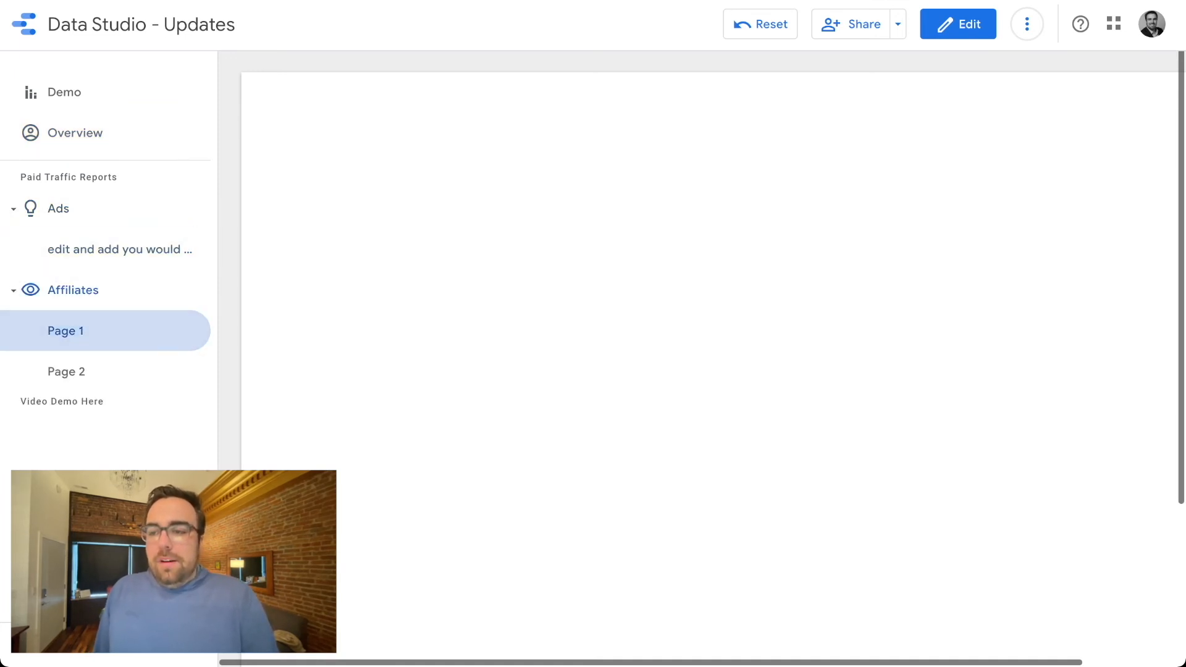
left_click(66, 371)
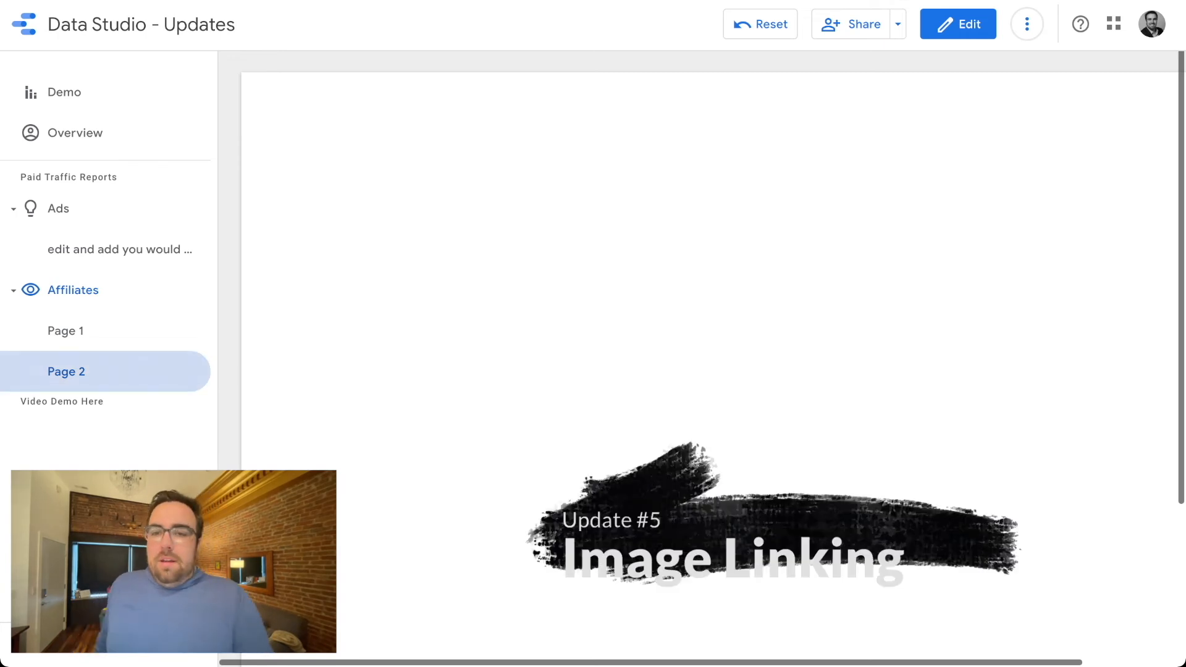
Return to editing Page 2, upload the image 2021-12-02 09.49.00.gif from the computer and place it in the upper part of the page
left_click(958, 24)
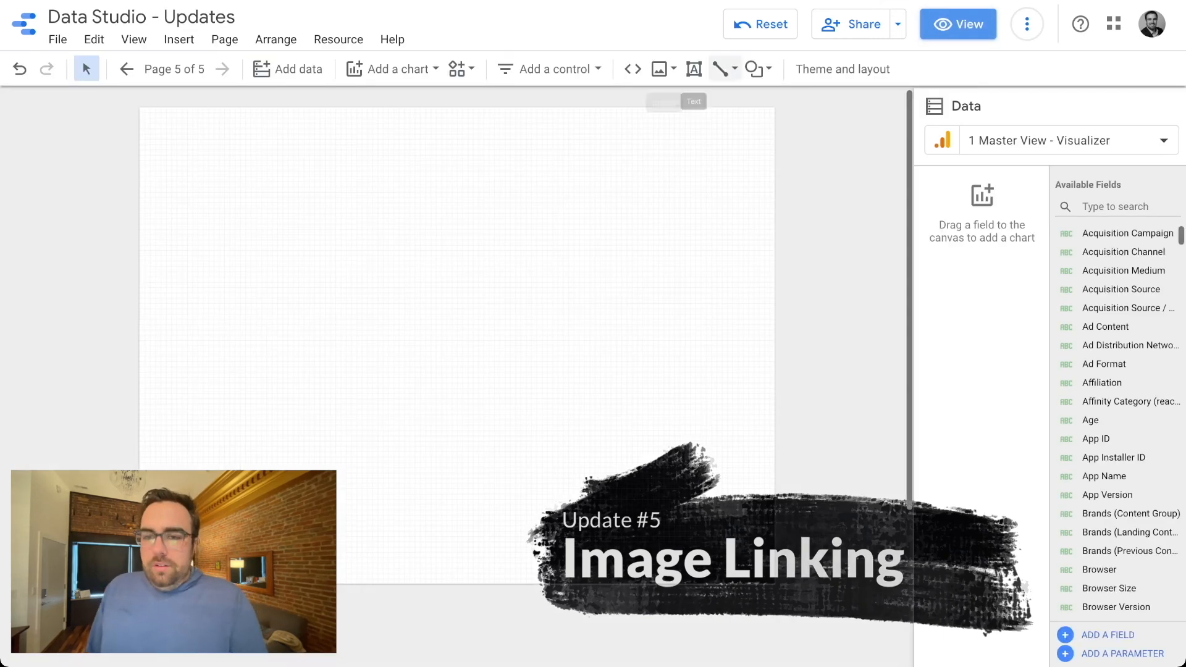
left_click(661, 69)
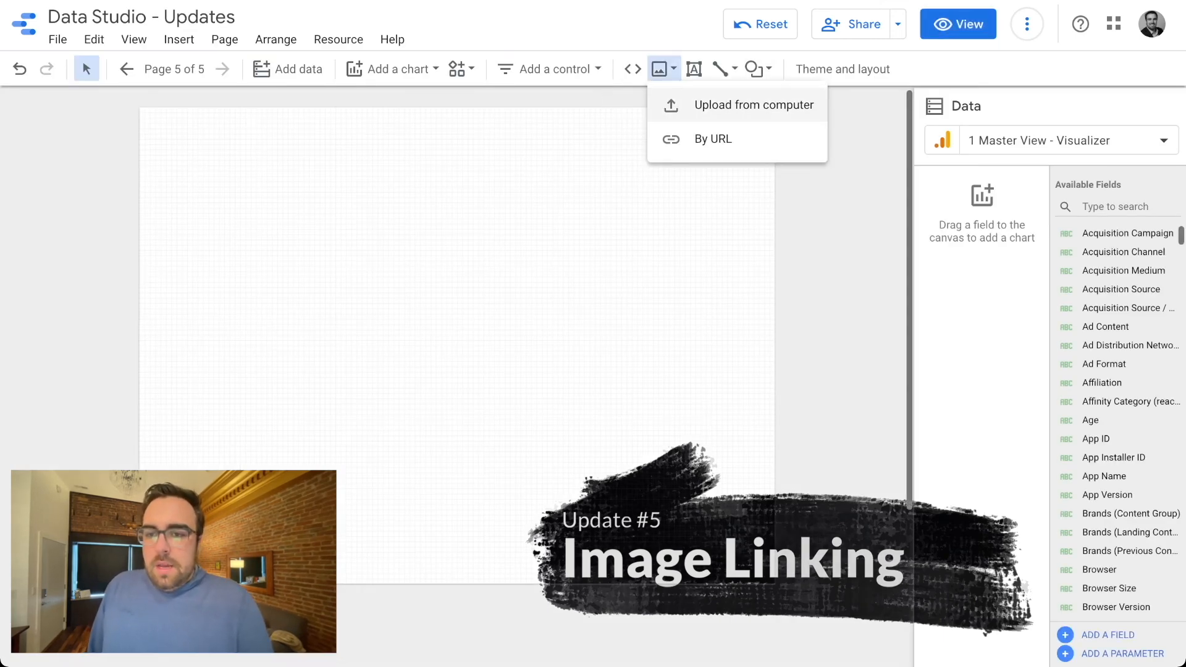
left_click(712, 105)
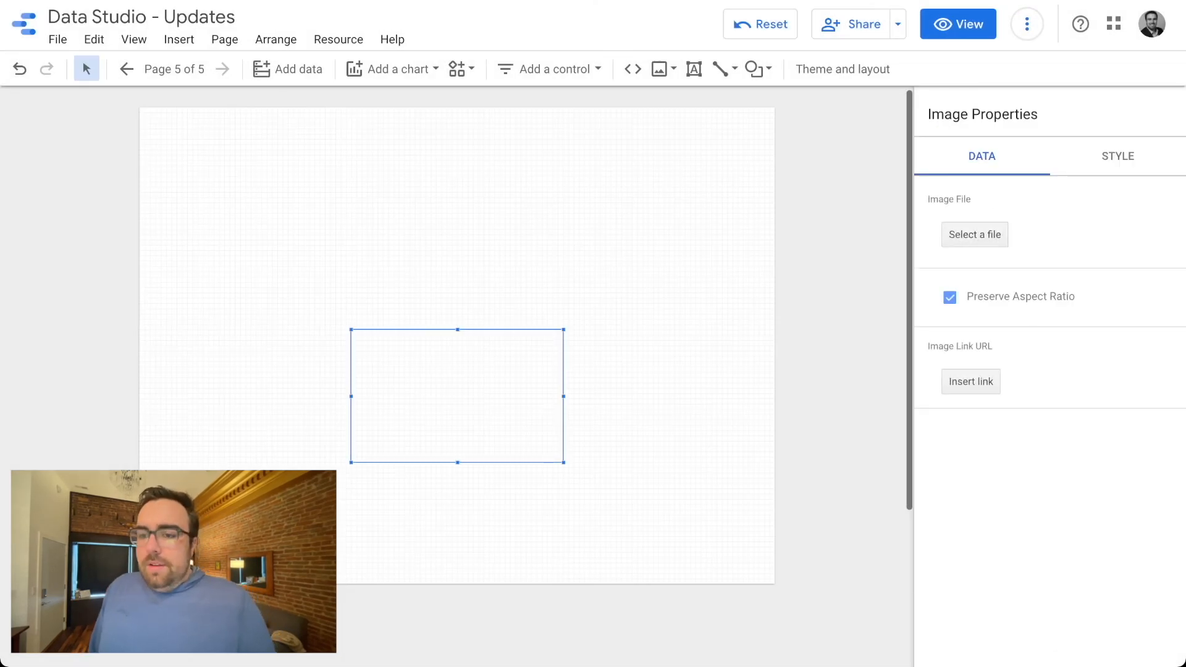
left_click_drag(457, 396, 393, 216)
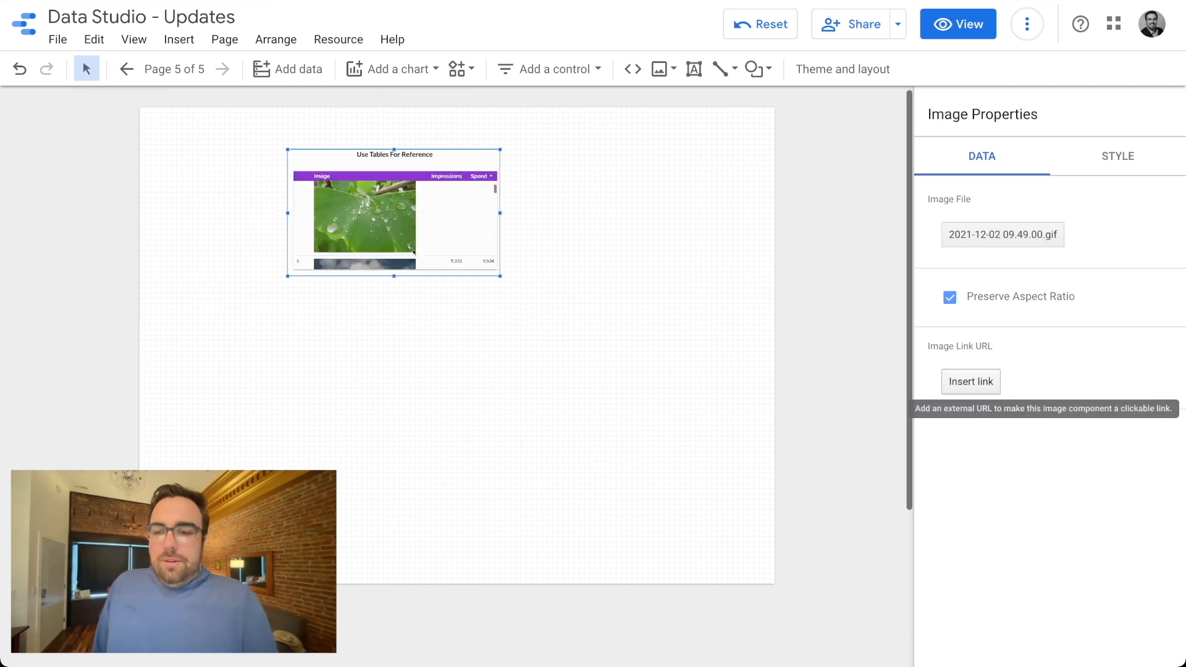
Link the image to the First page of the report, without opening the link in a new tab
left_click(971, 381)
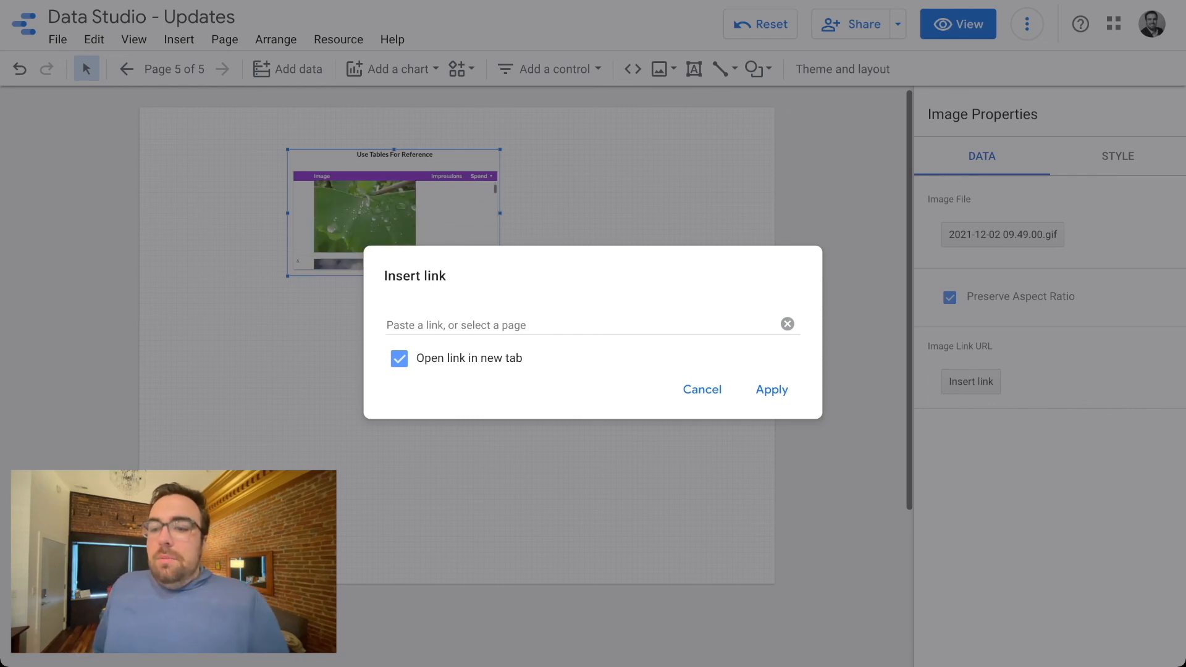
left_click(457, 325)
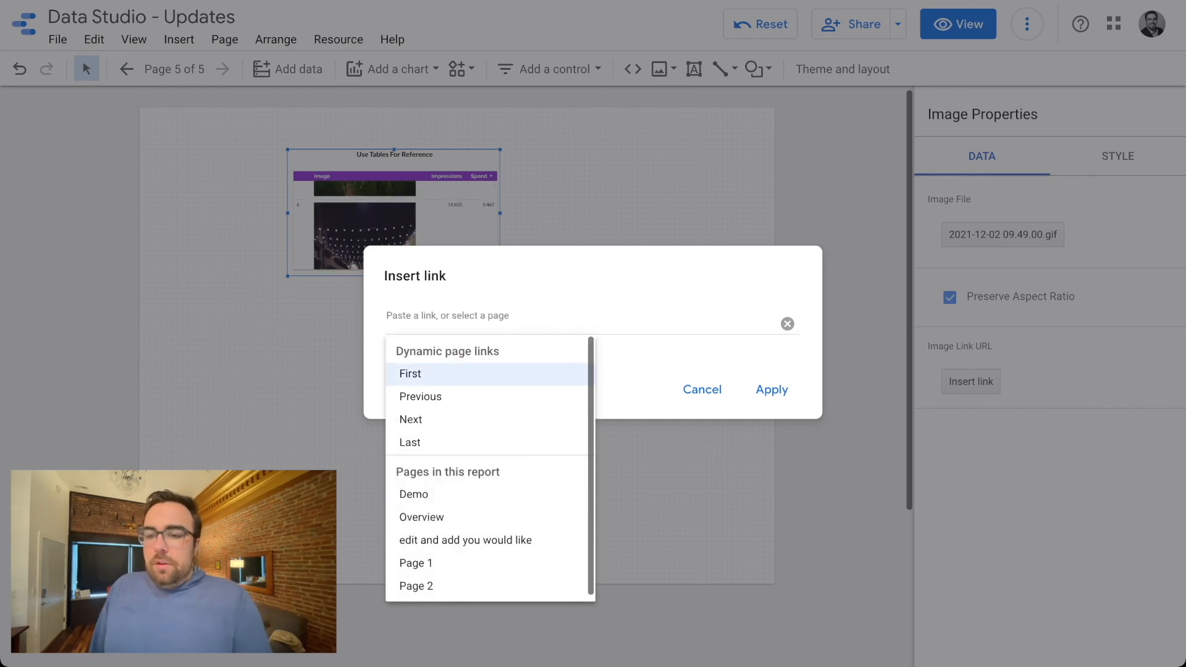
left_click(410, 373)
left_click(399, 358)
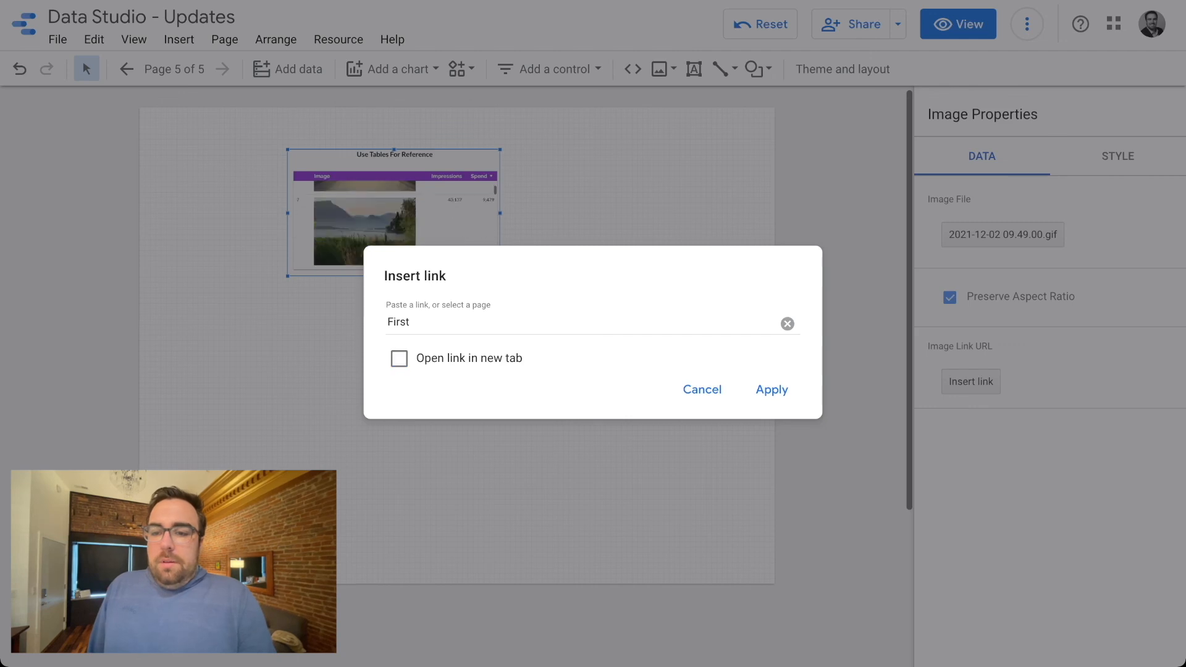
left_click(772, 390)
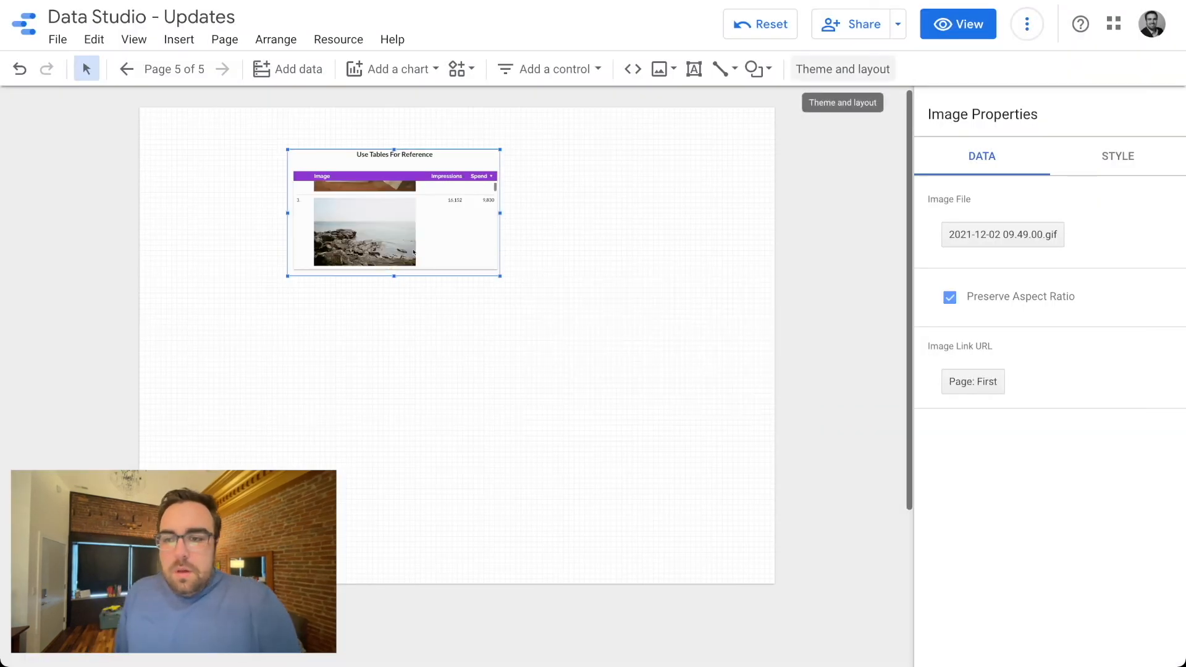
Test the image link in view mode by following it from Page 2, returning to Page 2 and following it again
left_click(958, 24)
scroll(681, 304, "down", 2)
left_click(680, 301)
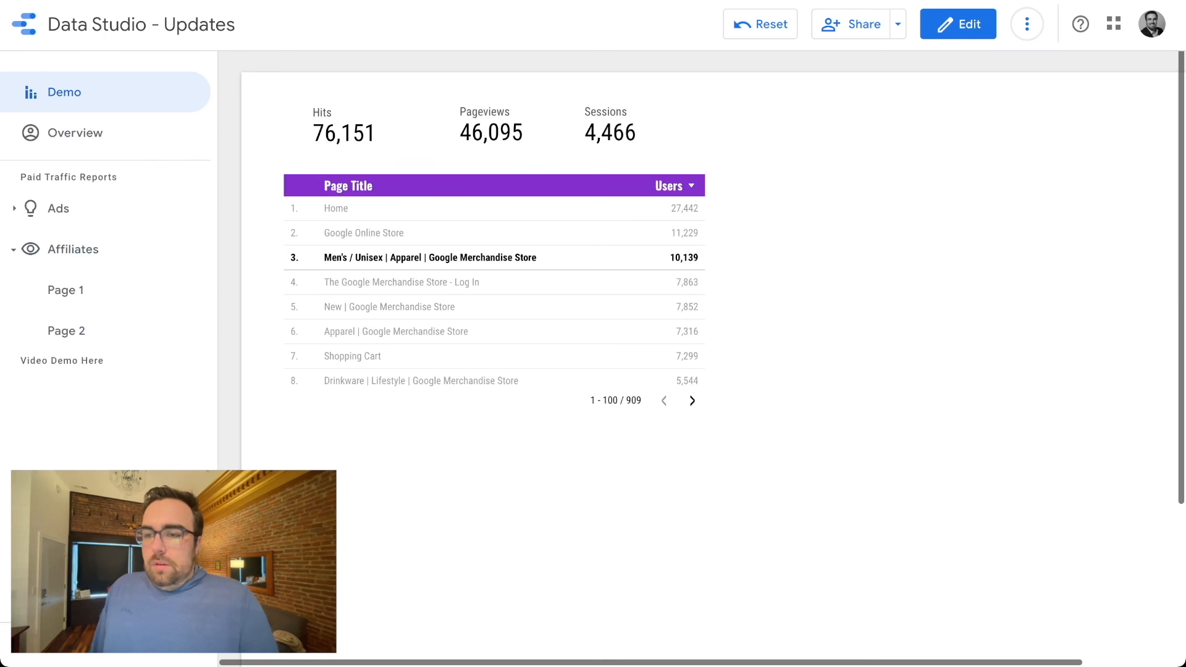
left_click(67, 331)
scroll(682, 305, "down", 5)
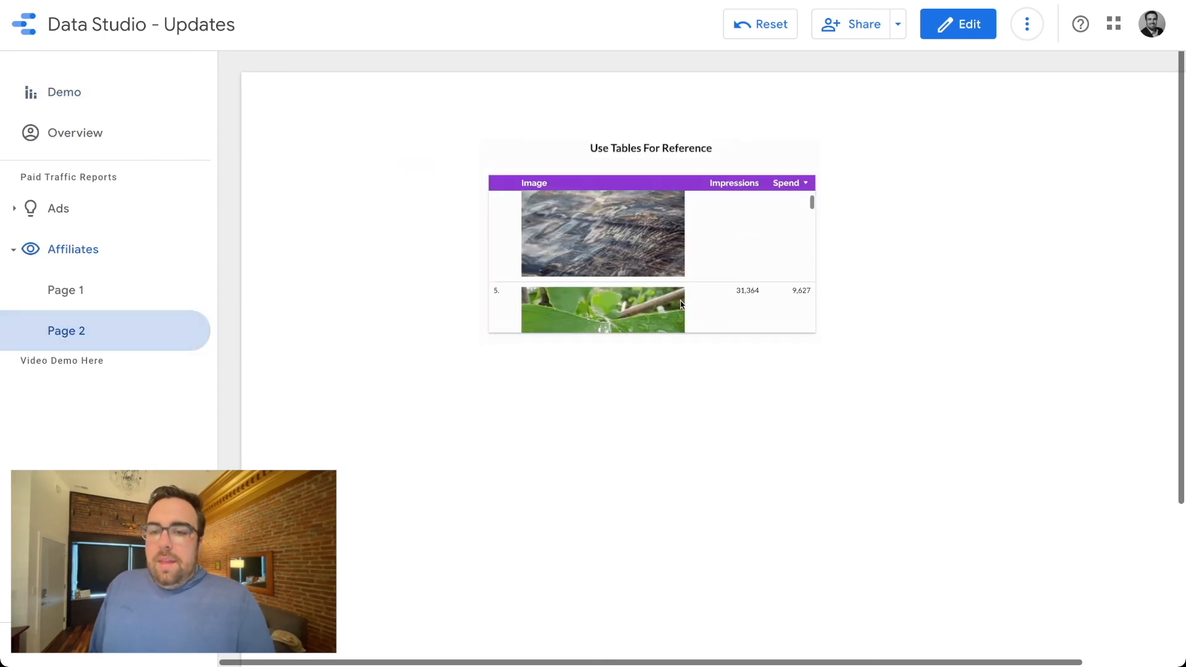
scroll(681, 305, "down", 5)
left_click(680, 304)
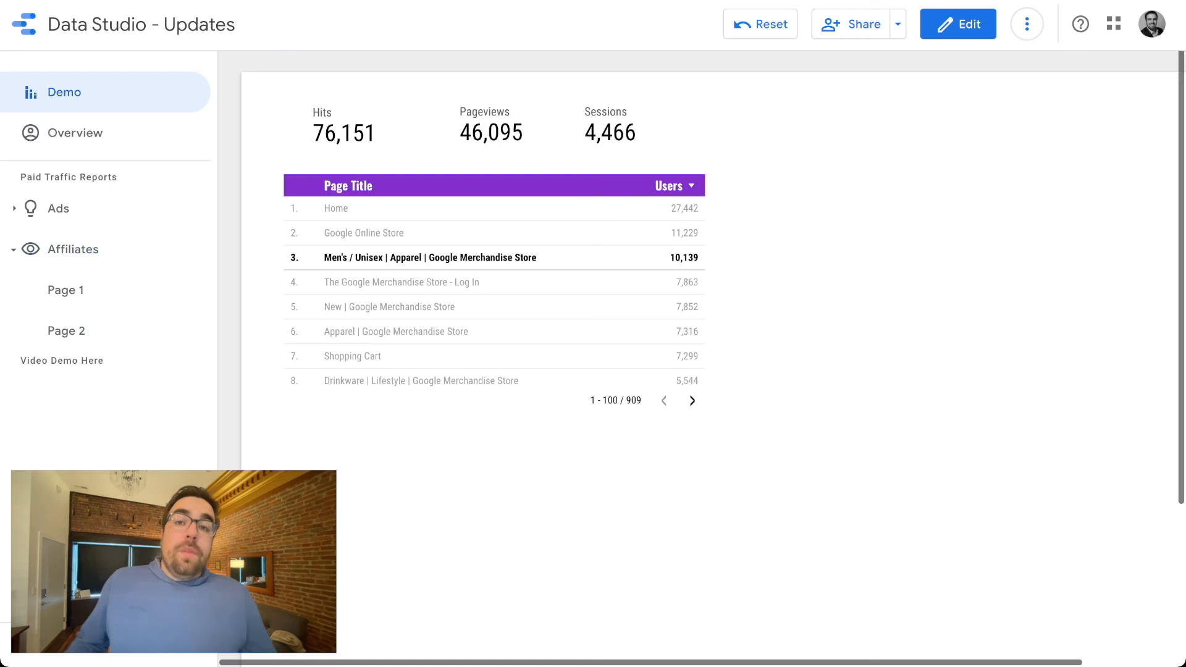